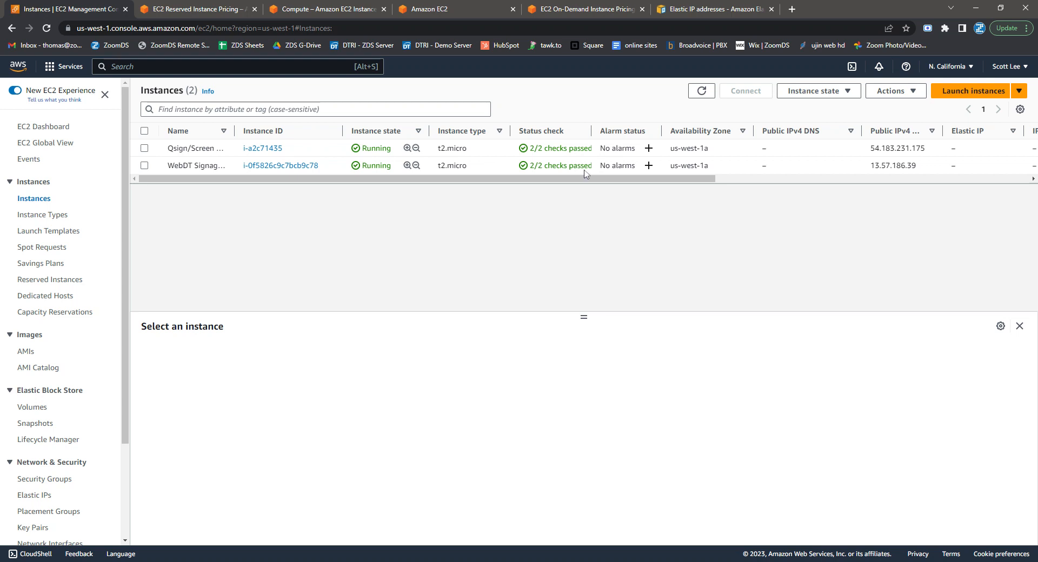
# Start launching a new EC2 instance and name it WebDT Server v2
pyautogui.click(844, 167)
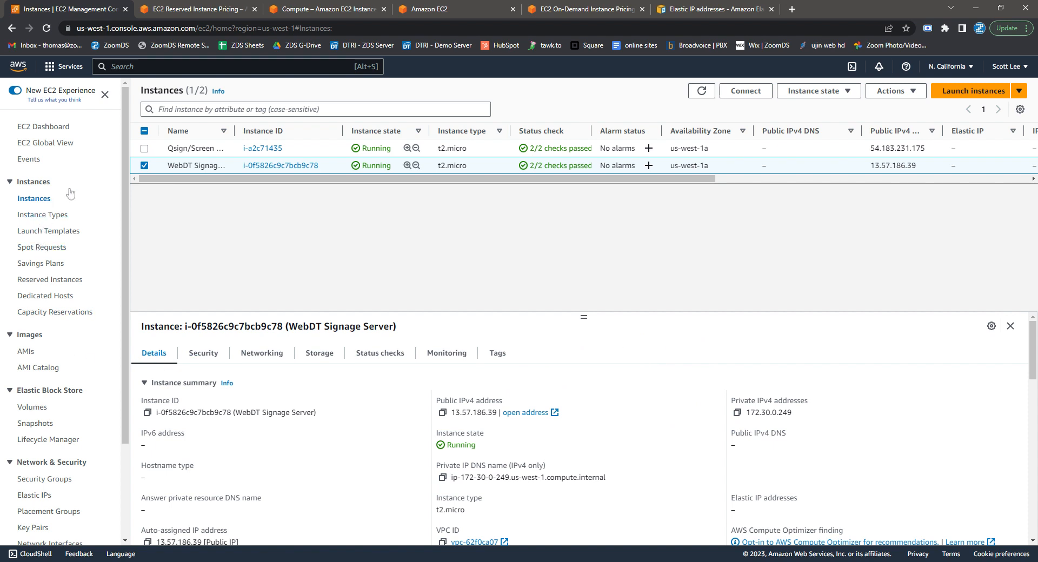
pyautogui.click(945, 95)
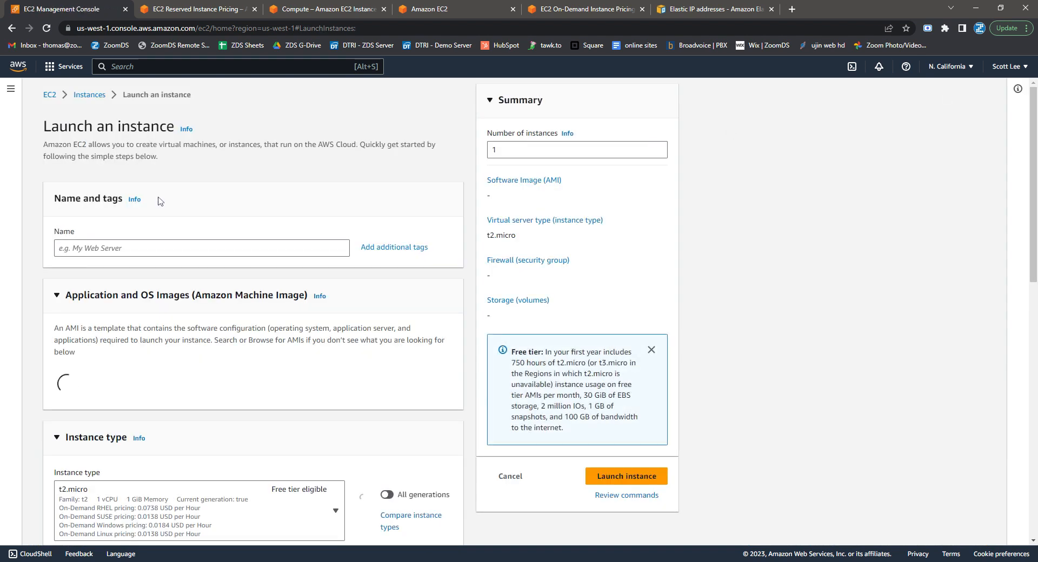
pyautogui.scroll(-2, 159, 201)
pyautogui.scroll(2, 132, 255)
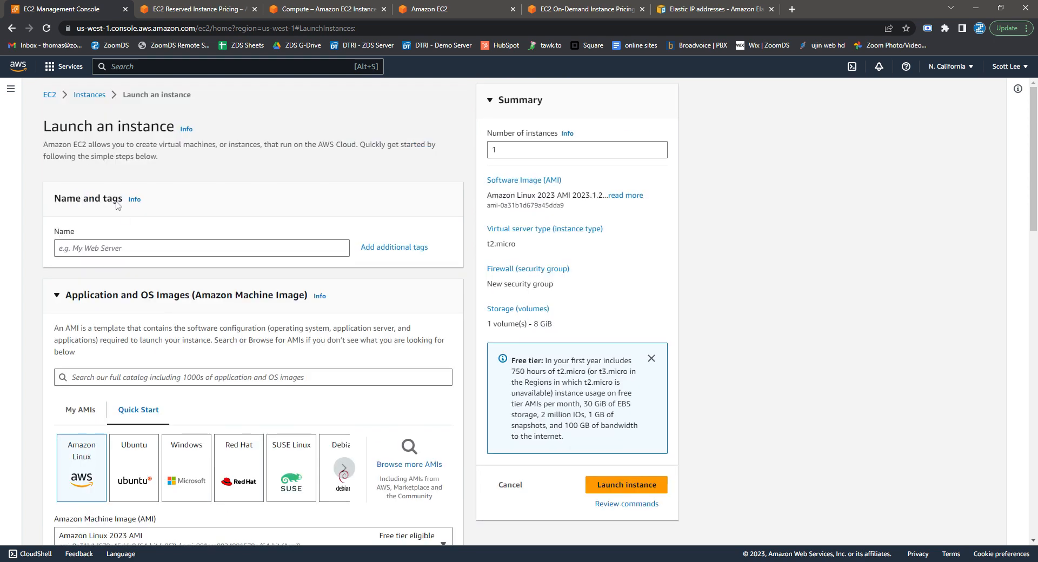
pyautogui.click(111, 249)
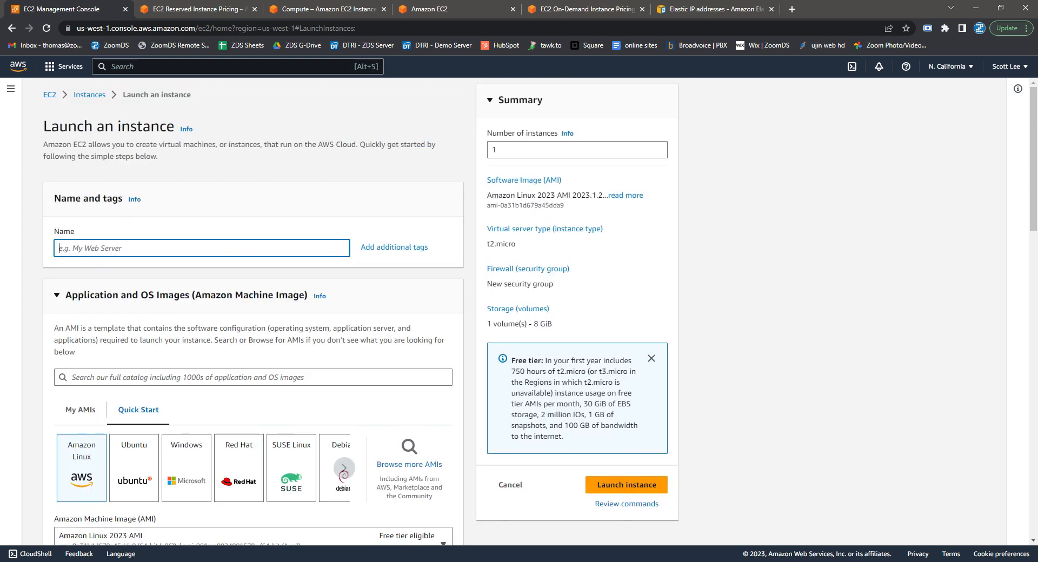
pyautogui.write('WebDT Server')
pyautogui.write('v2')
# Choose the Windows quick-start image, Microsoft Windows Server 2022 Base, for the new instance
pyautogui.scroll(-1, 153, 389)
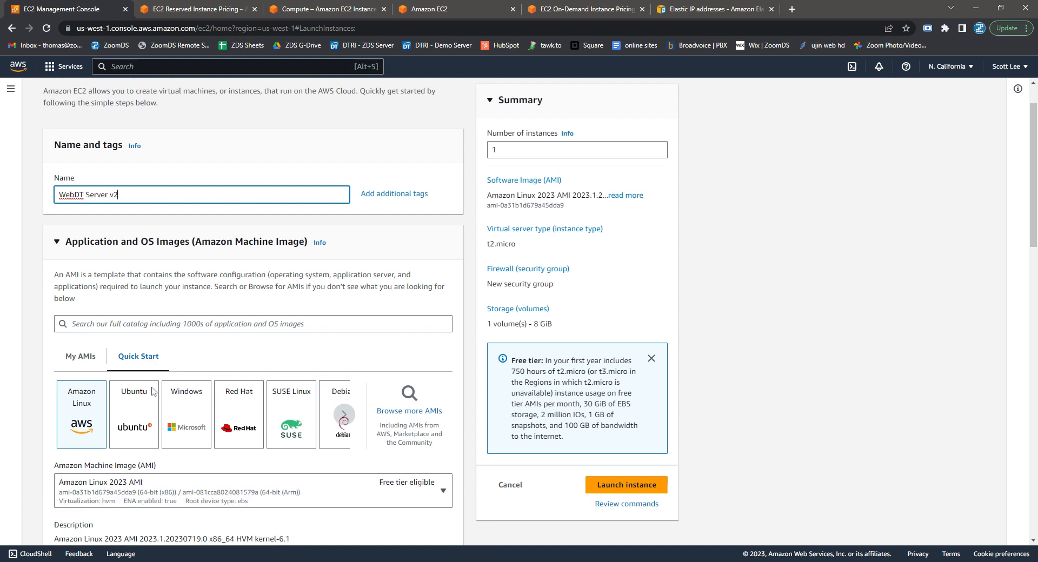
pyautogui.click(190, 427)
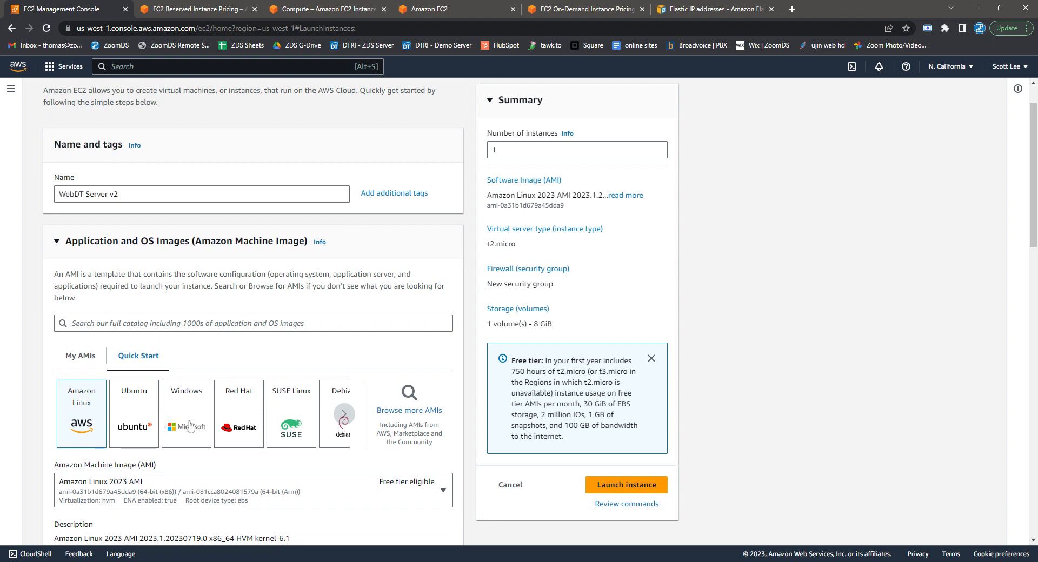
pyautogui.scroll(-1, 195, 430)
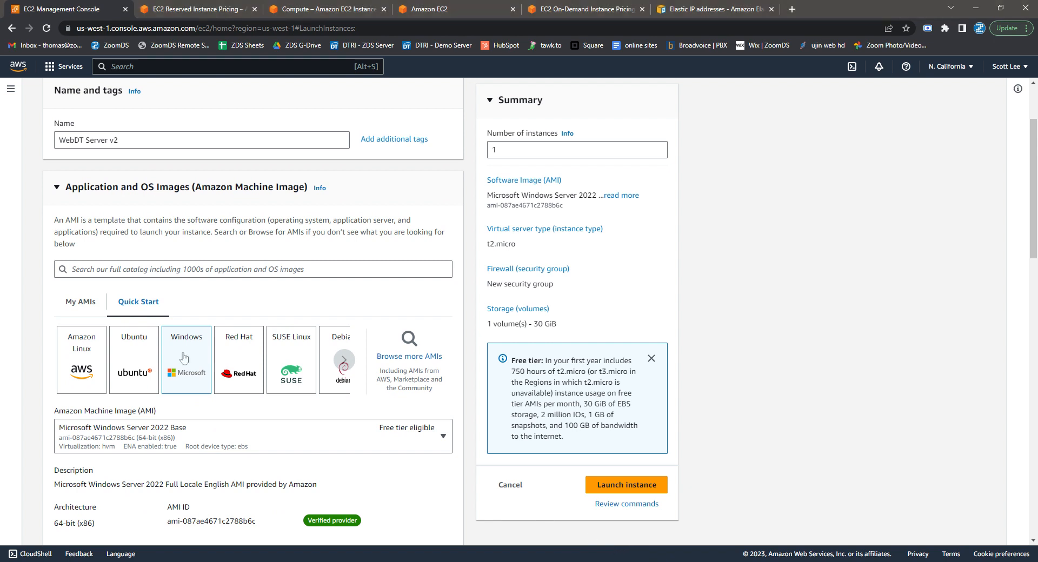
# Set the instance type to t2.medium
pyautogui.scroll(-2, 221, 373)
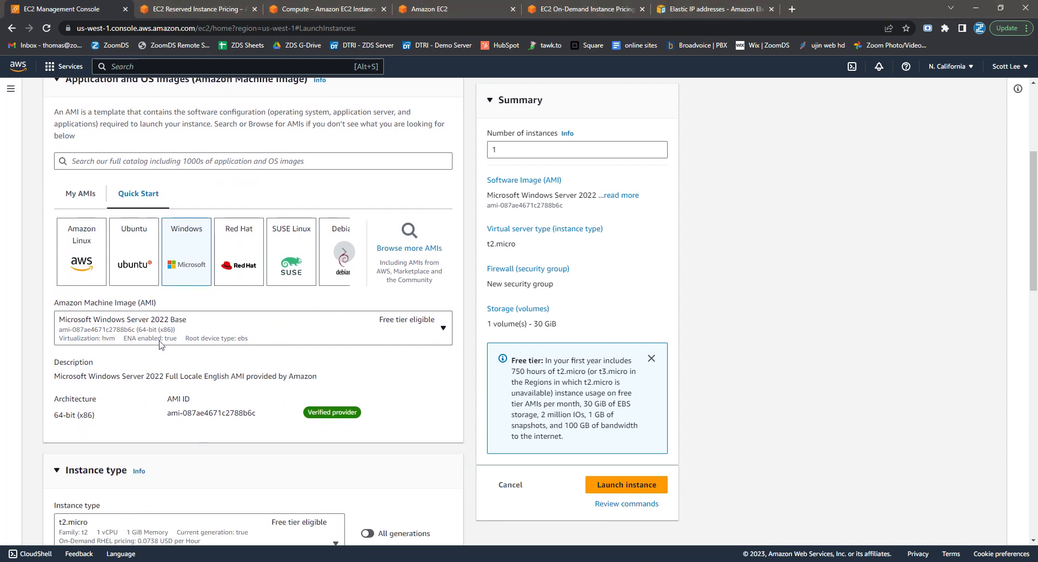
pyautogui.scroll(-2, 162, 347)
pyautogui.scroll(-2, 162, 347)
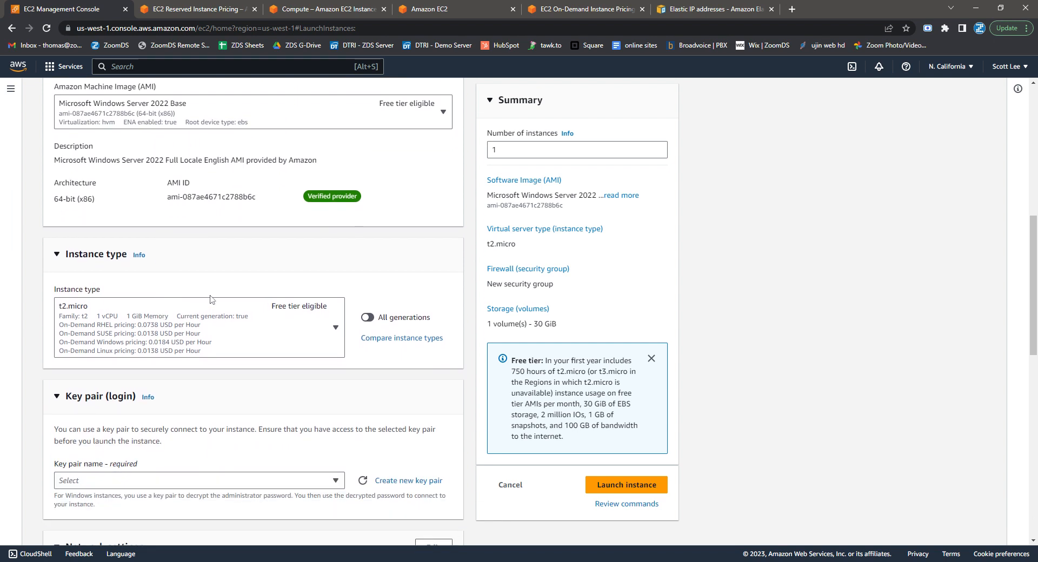
pyautogui.scroll(3, 200, 299)
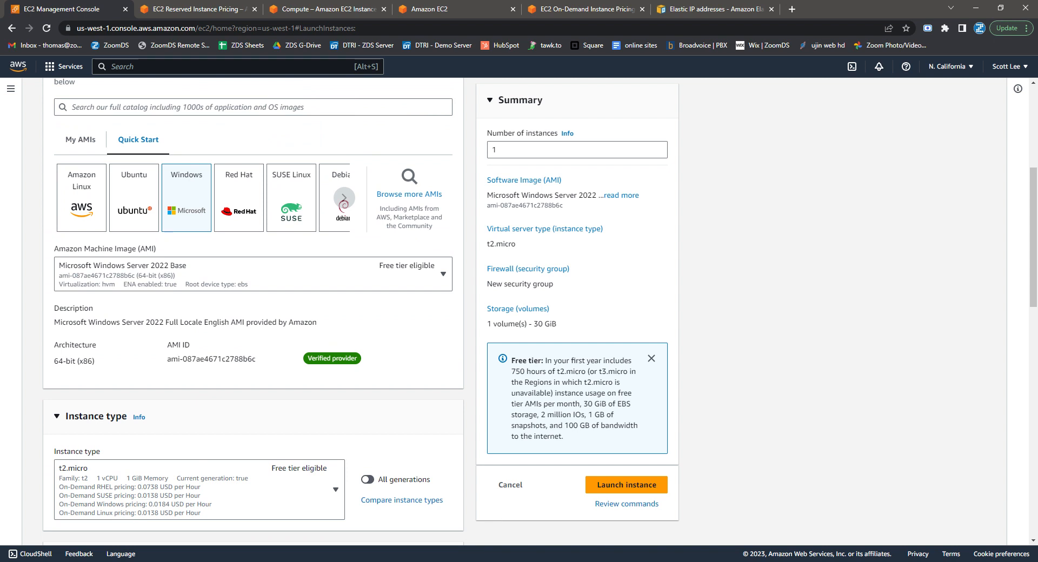
pyautogui.scroll(-2, 198, 298)
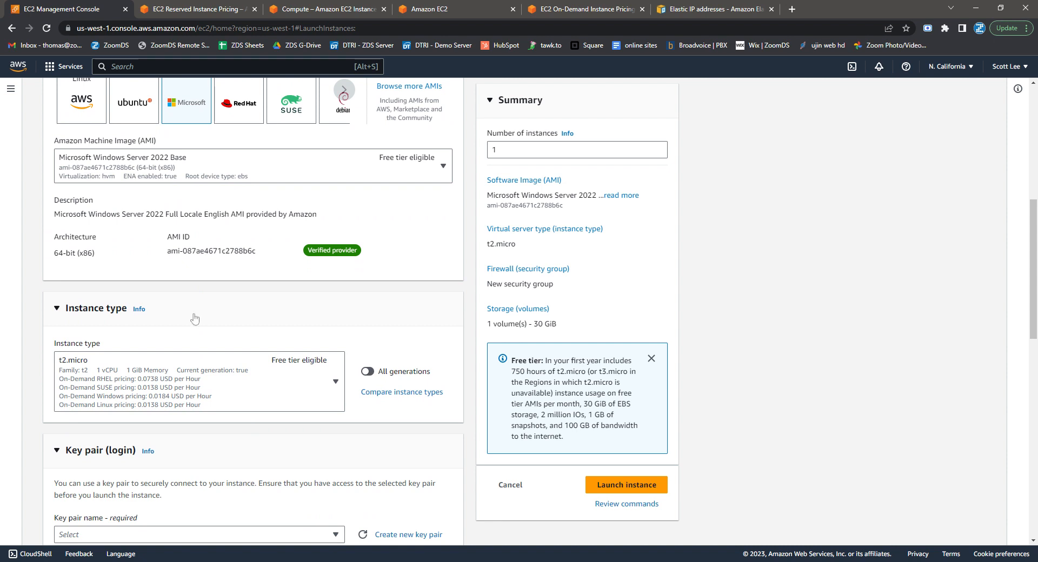
pyautogui.scroll(-1, 194, 319)
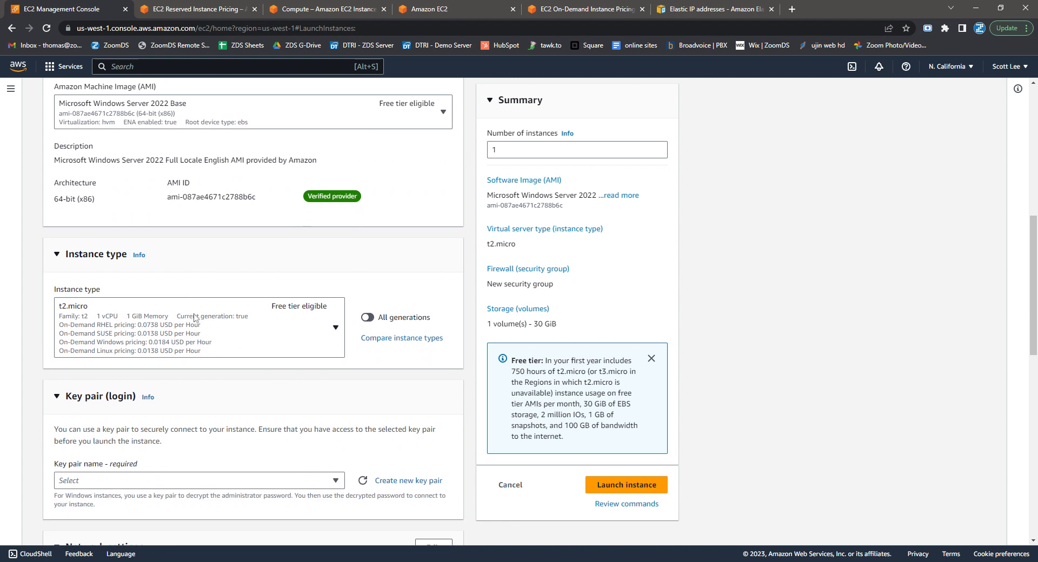
pyautogui.click(335, 328)
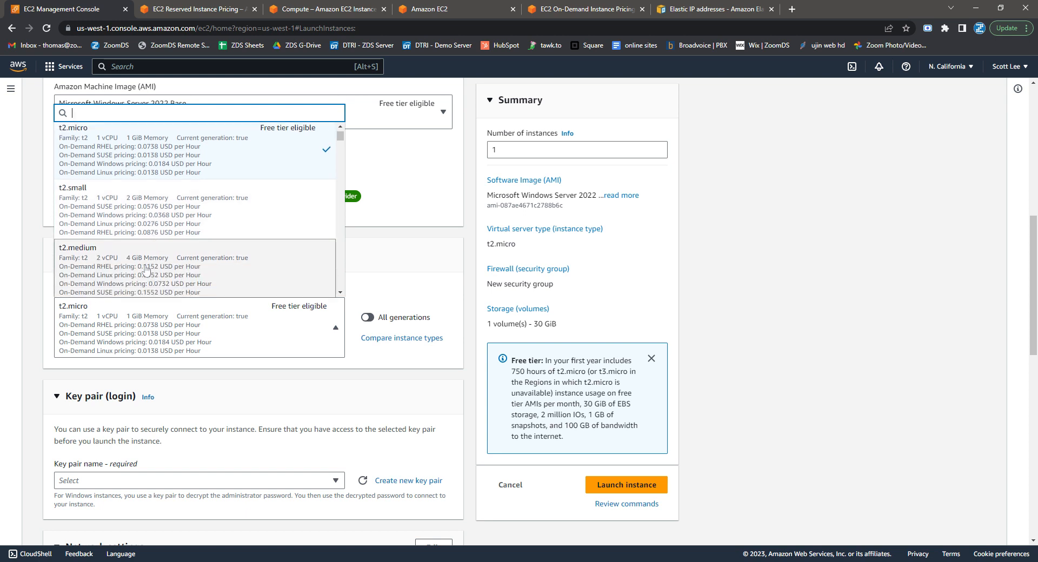
pyautogui.click(218, 276)
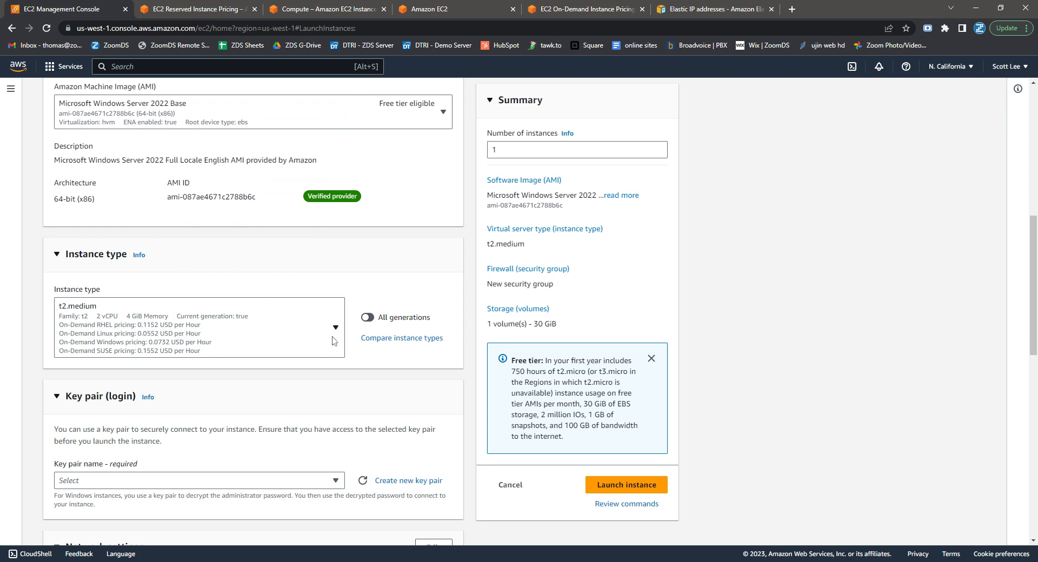
# Create an RSA key pair in .pem format named dtri server key v2 for logging in to the instance
pyautogui.scroll(-2, 360, 350)
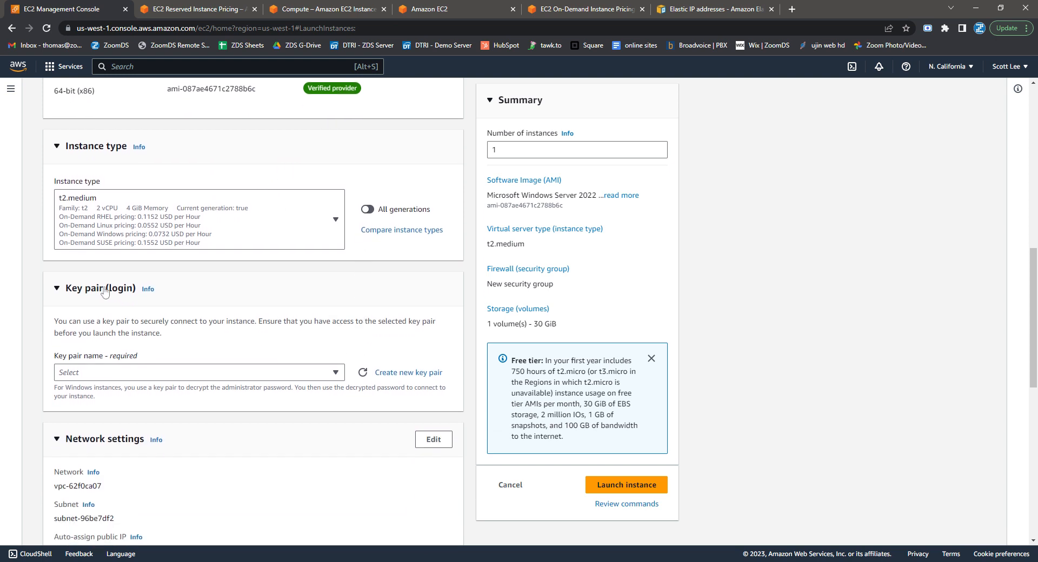
pyautogui.scroll(-1, 104, 292)
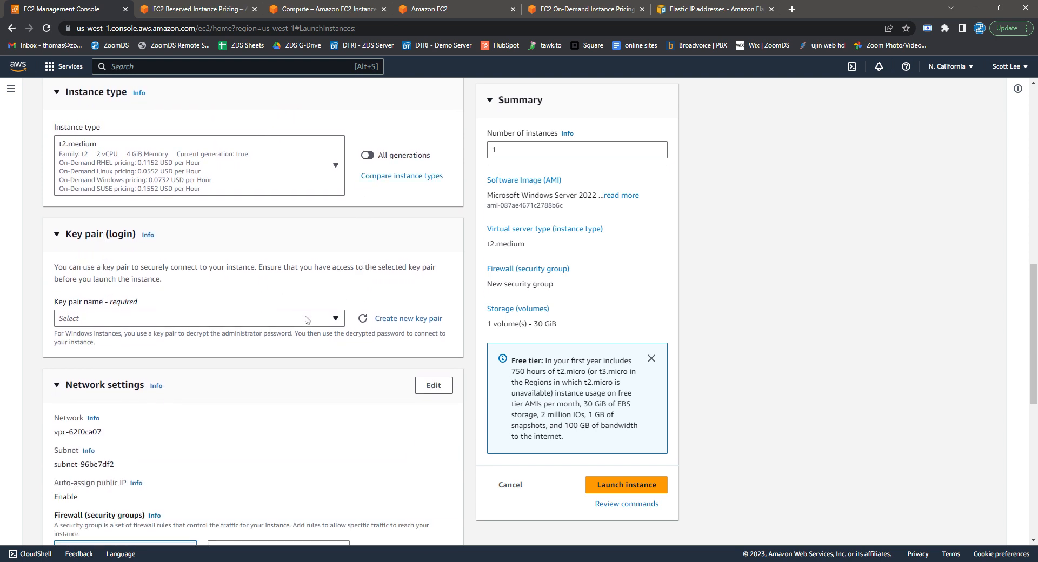
pyautogui.click(335, 320)
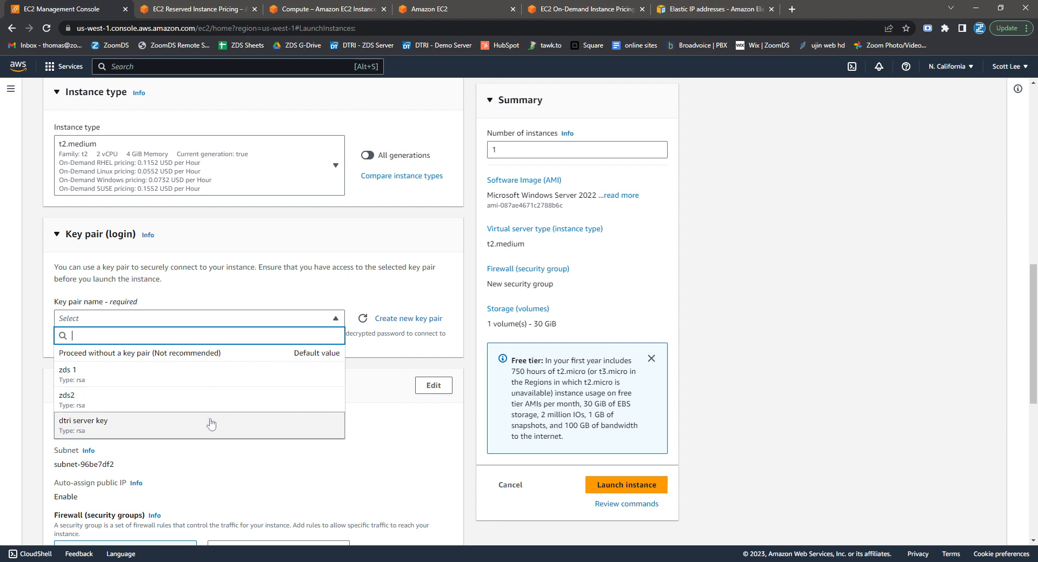
pyautogui.click(425, 319)
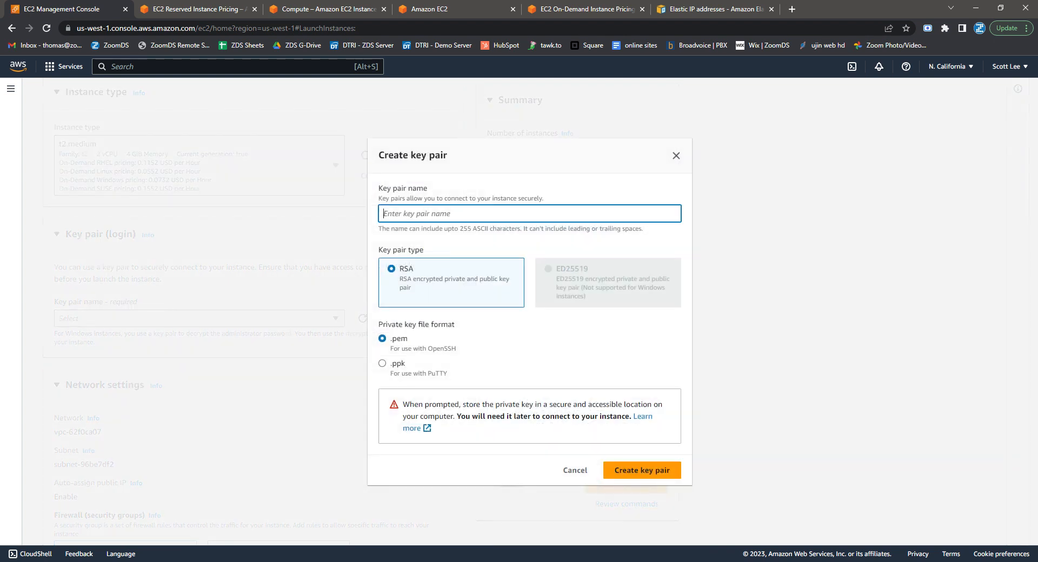
pyautogui.write('dtri server key')
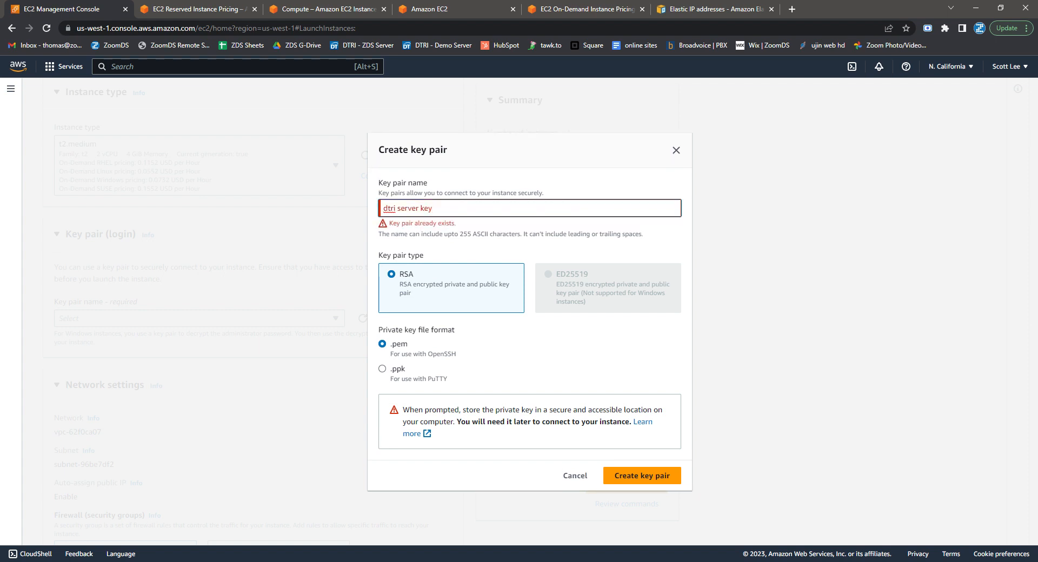
pyautogui.write(' v2')
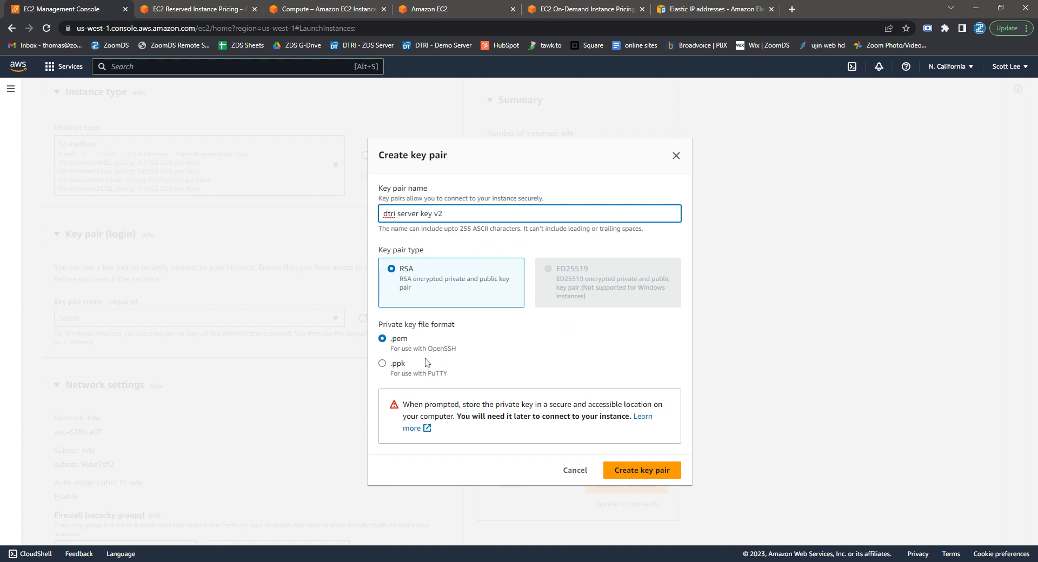
pyautogui.click(650, 479)
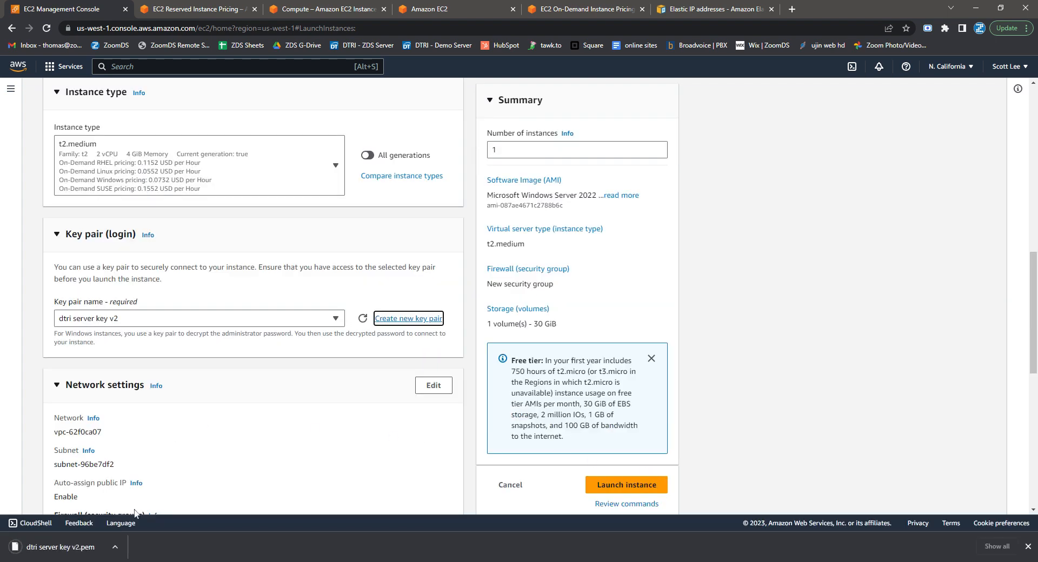
# Allow HTTPS and HTTP traffic from the internet in the new security group's firewall rules
pyautogui.scroll(-1, 161, 496)
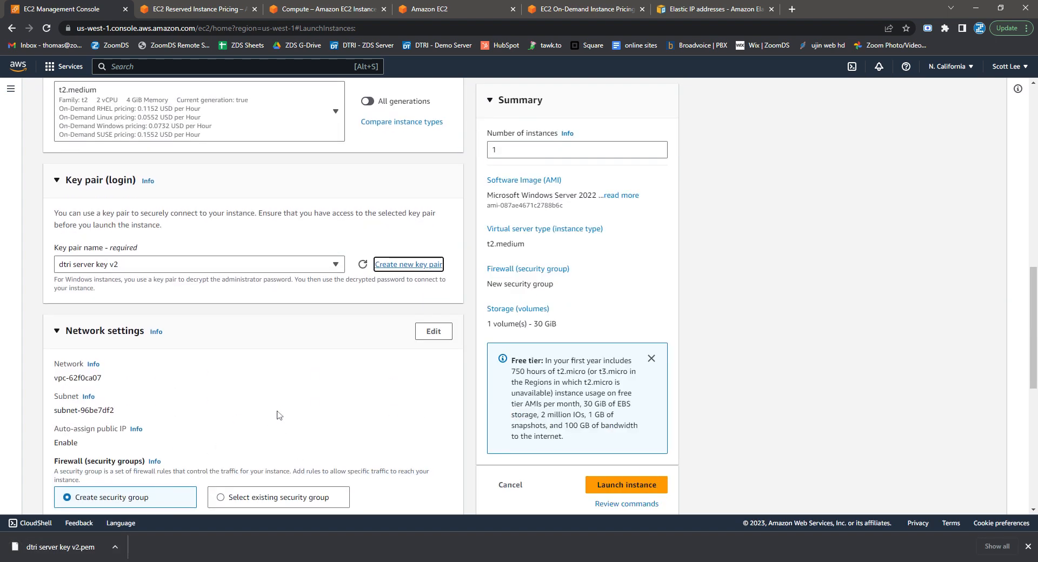
pyautogui.scroll(-2, 280, 410)
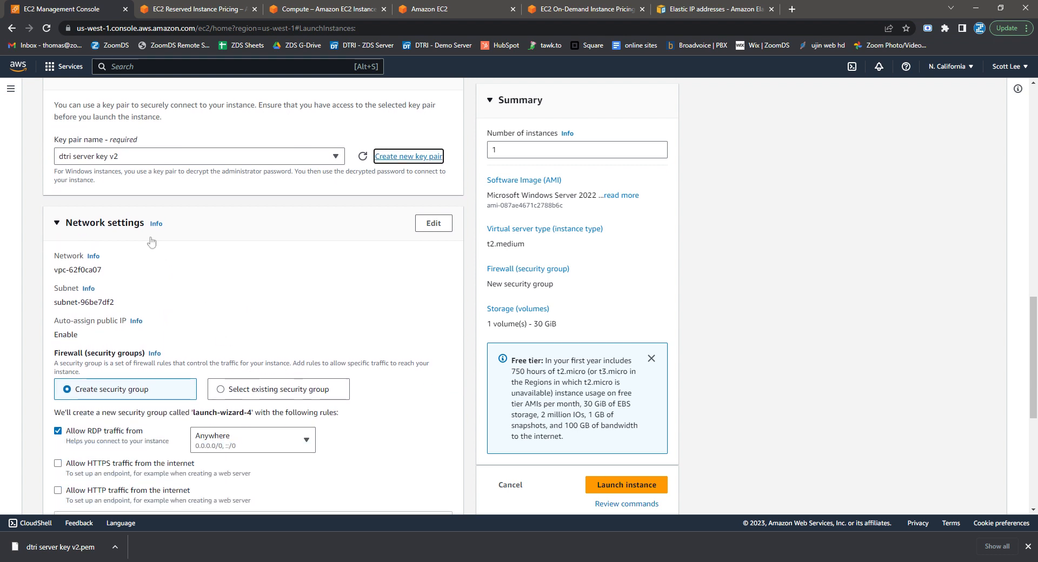
pyautogui.scroll(-1, 109, 267)
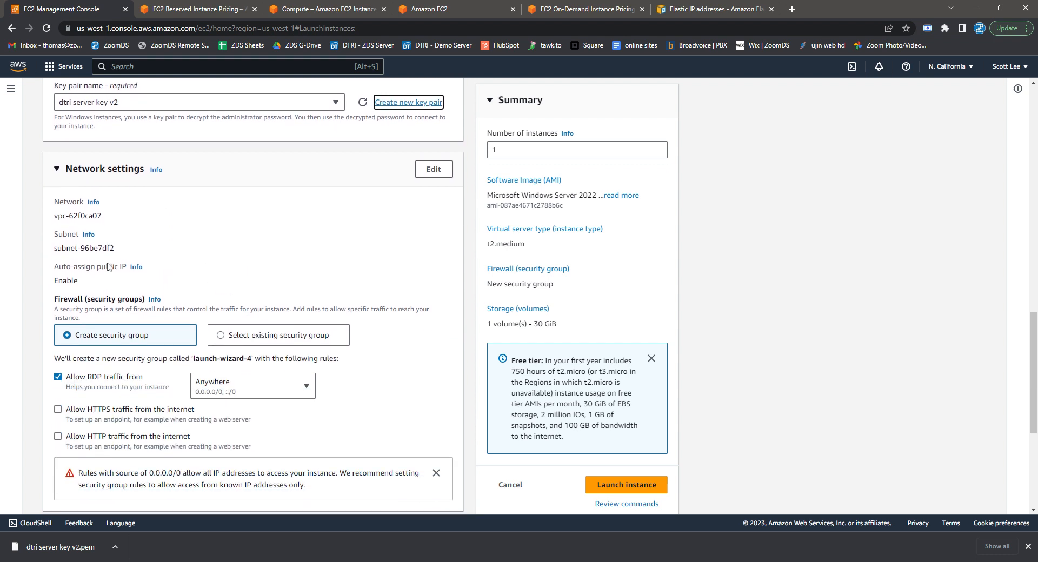
pyautogui.scroll(-1, 137, 262)
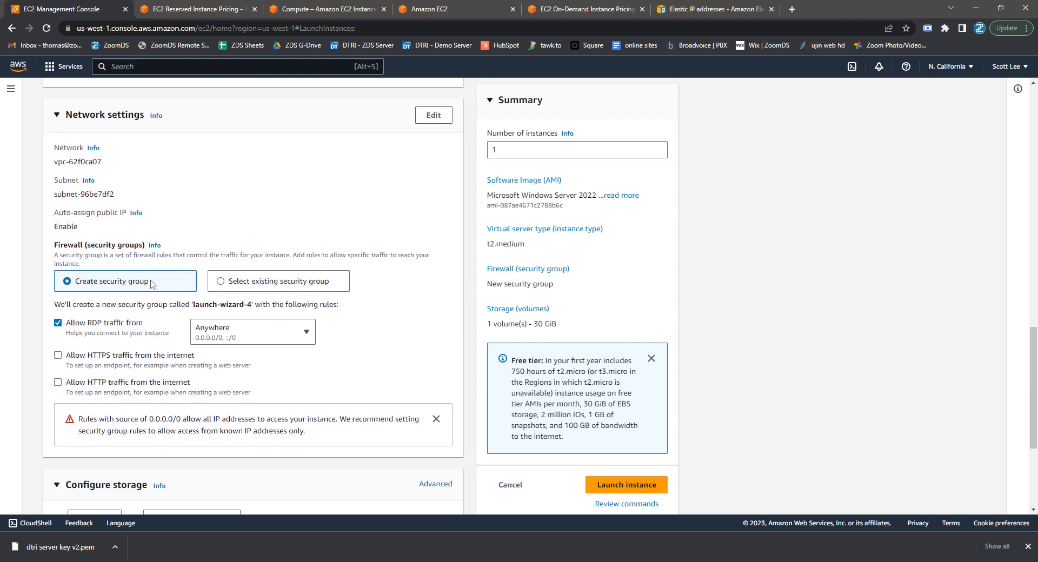
pyautogui.scroll(-1, 153, 292)
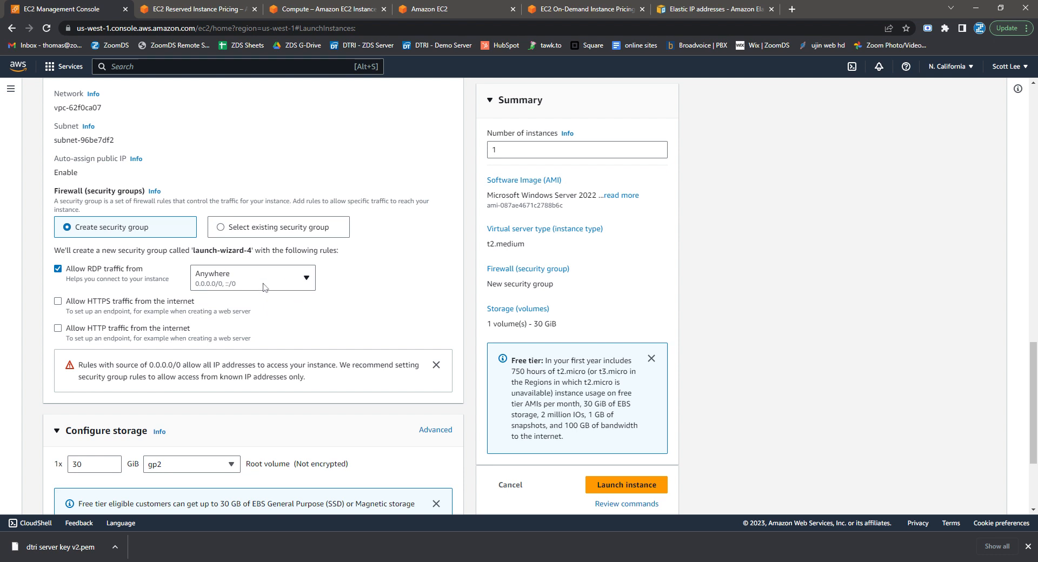
pyautogui.scroll(-1, 283, 319)
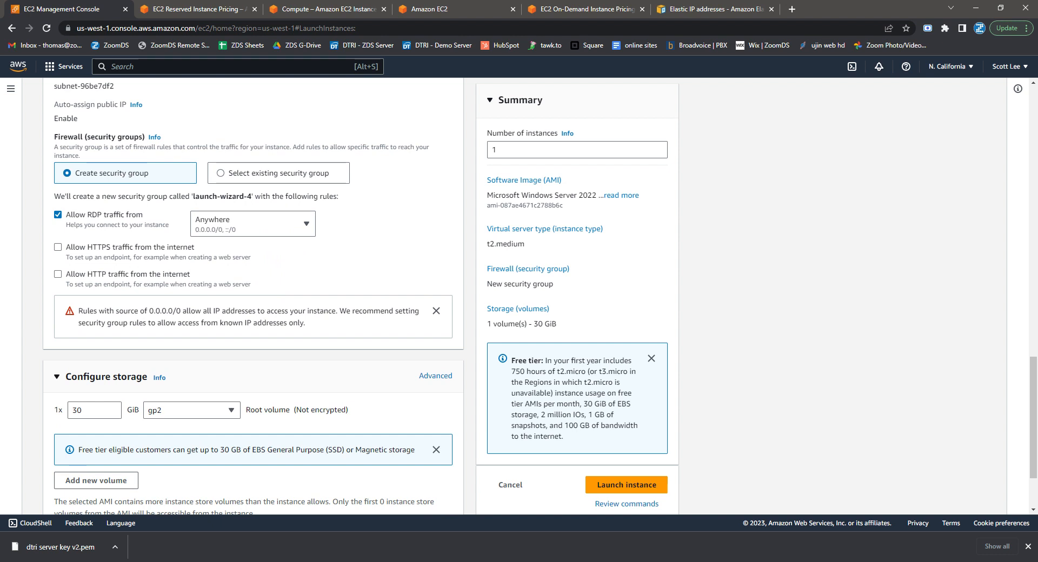
pyautogui.scroll(-1, 253, 319)
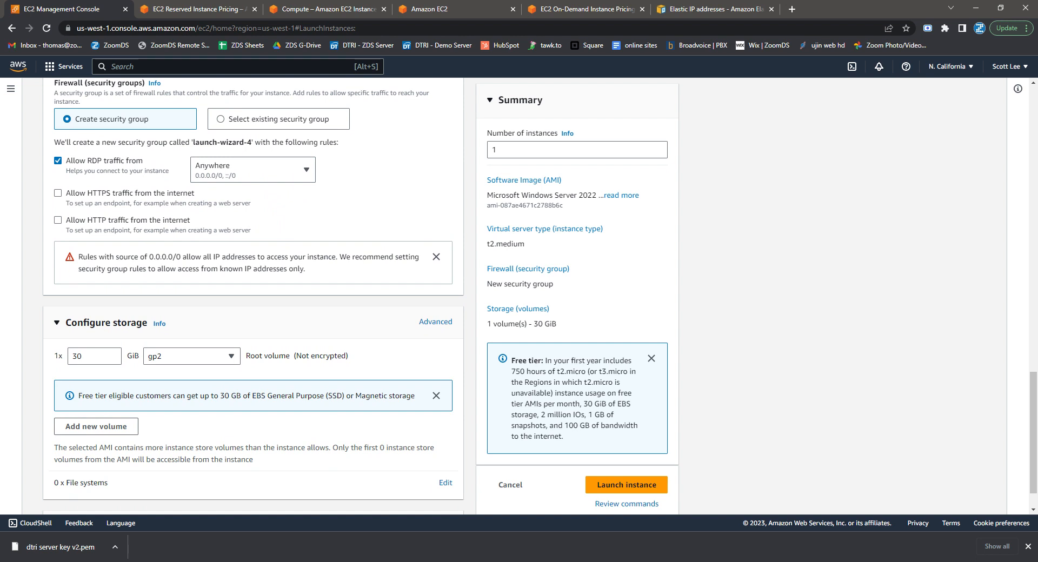
pyautogui.scroll(2, 285, 321)
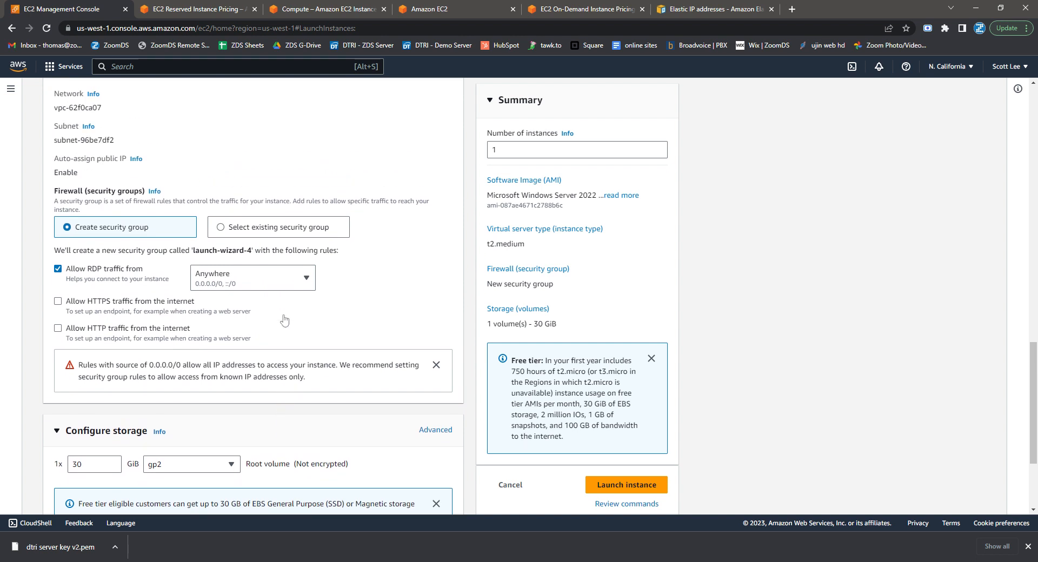
pyautogui.scroll(-1, 285, 321)
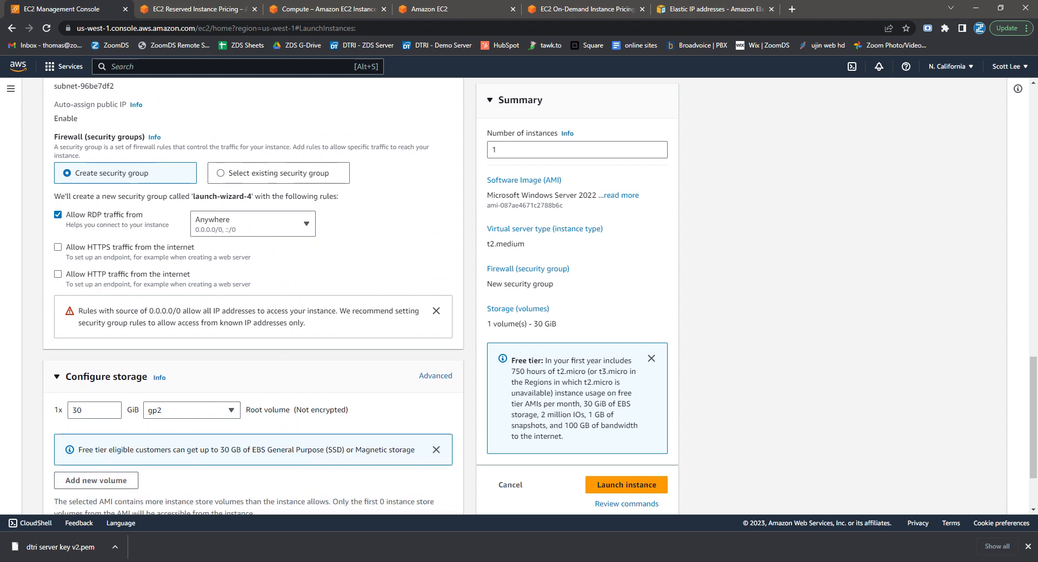
pyautogui.scroll(-1, 253, 296)
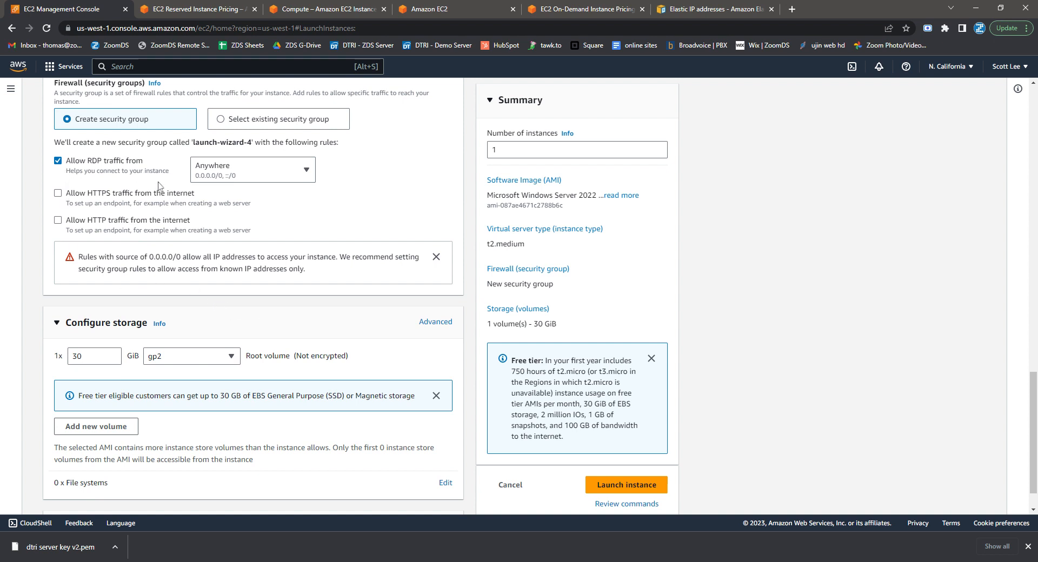
pyautogui.click(58, 195)
# Set the gp2 root volume size to 120 GiB and dismiss the free tier storage notice
pyautogui.scroll(-1, 221, 407)
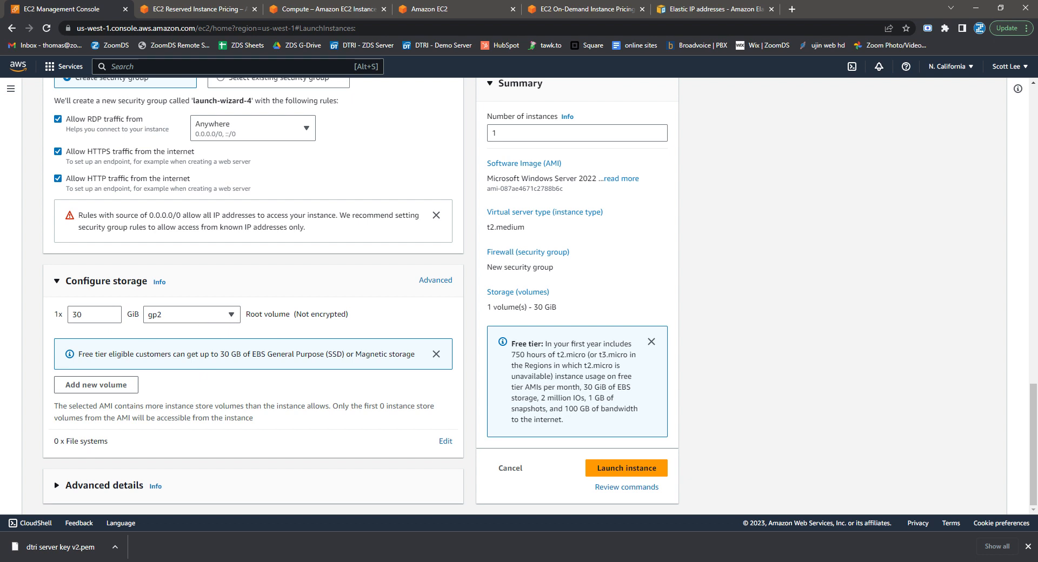
pyautogui.moveTo(88, 316); pyautogui.dragTo(60, 325)
pyautogui.click(367, 325)
pyautogui.click(436, 355)
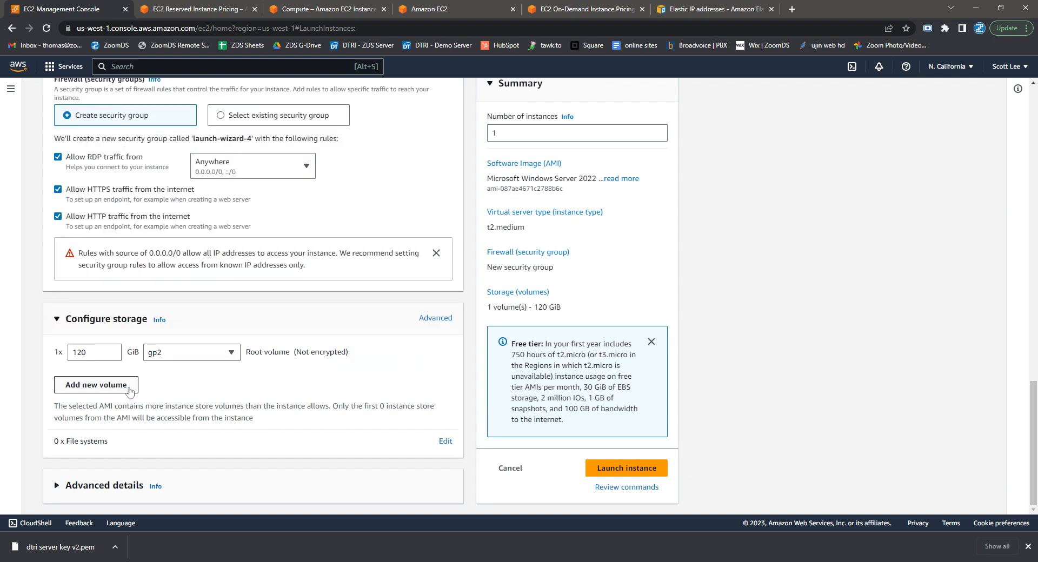
# Expand the advanced details and examine the optional settings from purchasing option down to user data, including hostname type, shutdown behavior and capacity reservation
pyautogui.click(63, 489)
pyautogui.scroll(-5, 162, 438)
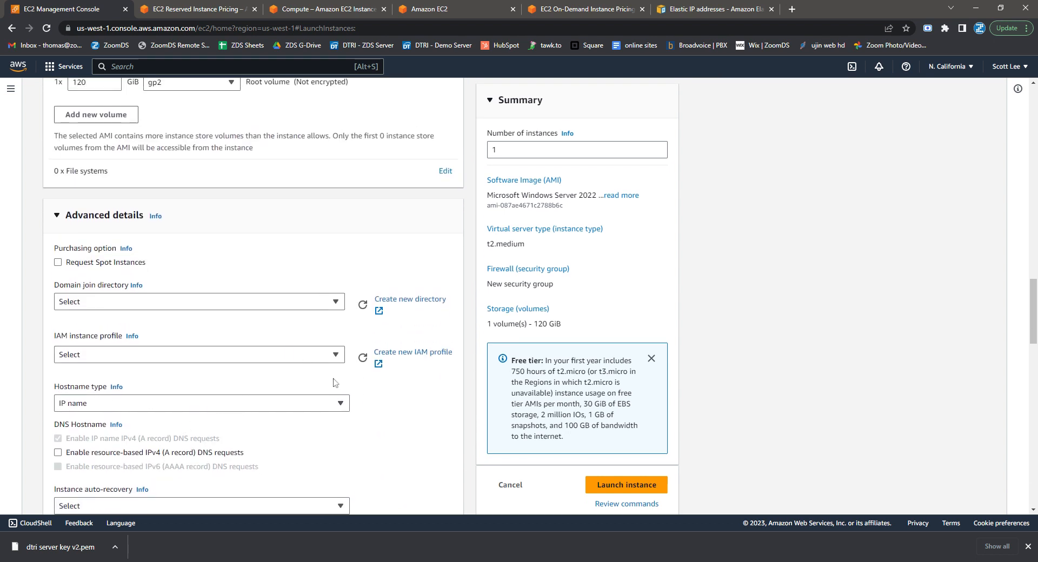
pyautogui.scroll(-1, 212, 318)
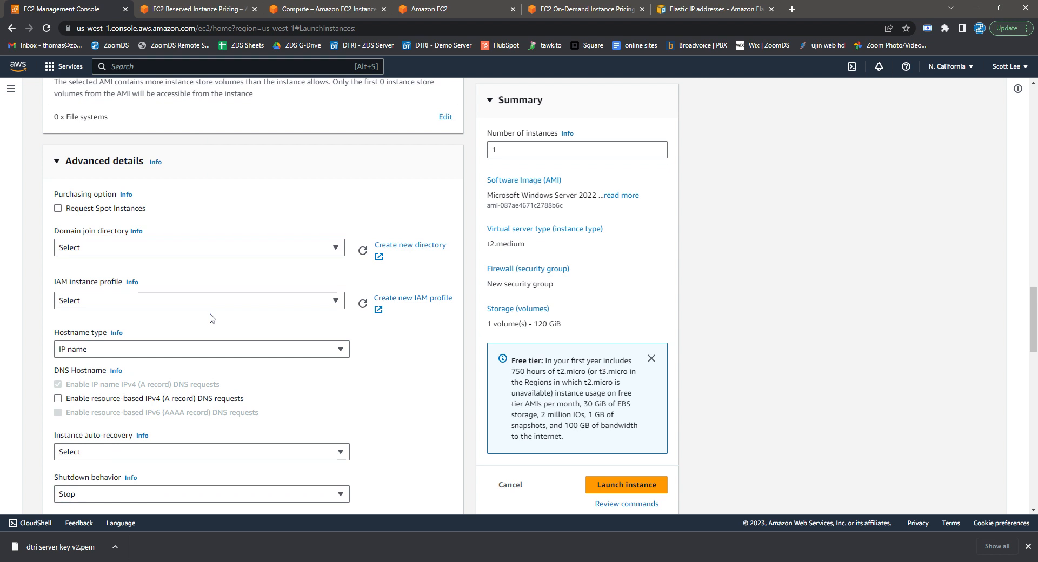
pyautogui.scroll(-1, 216, 316)
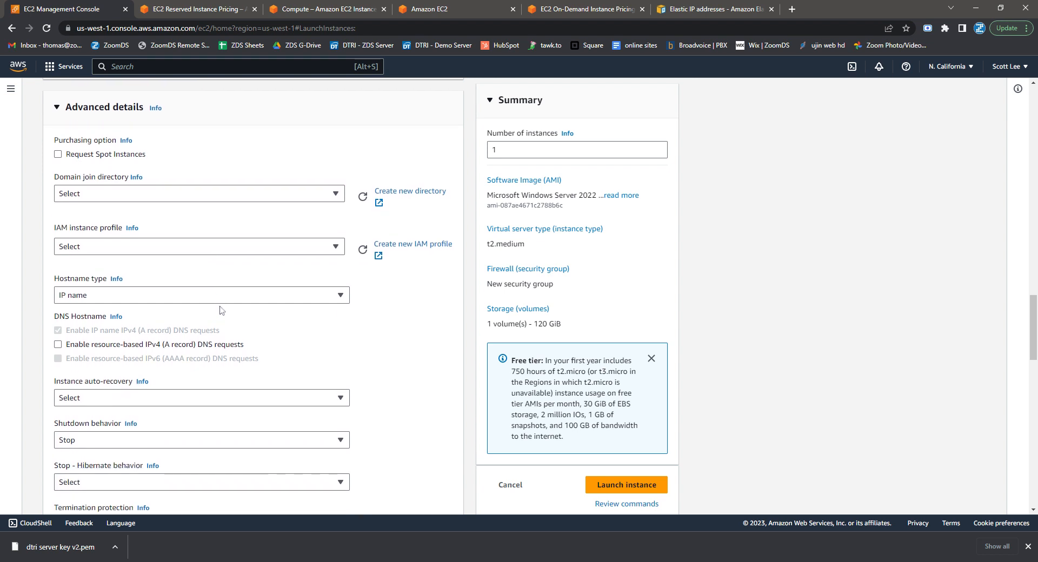
pyautogui.click(224, 295)
pyautogui.click(225, 305)
pyautogui.scroll(-2, 225, 304)
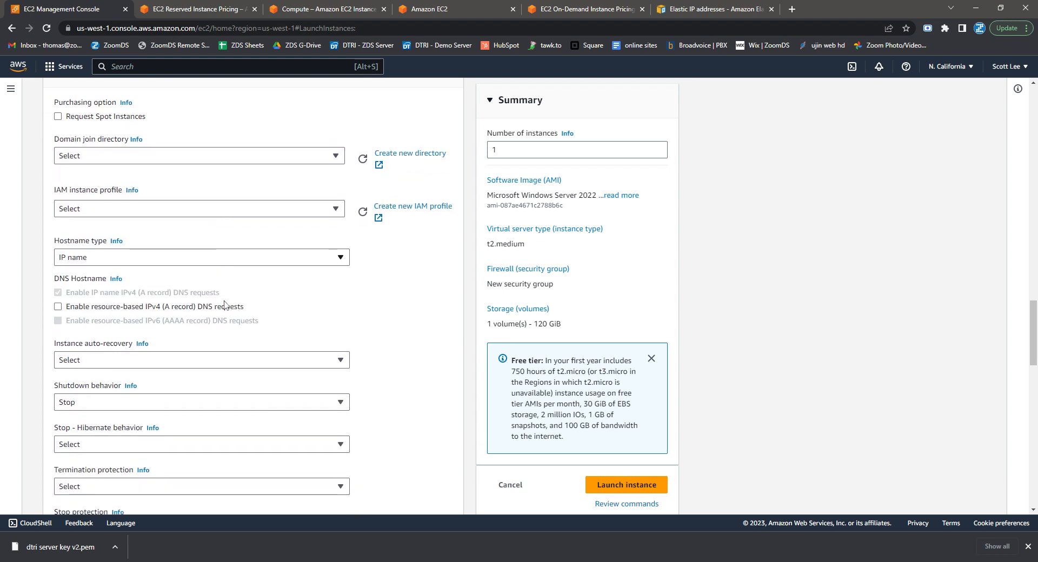
pyautogui.scroll(-1, 226, 305)
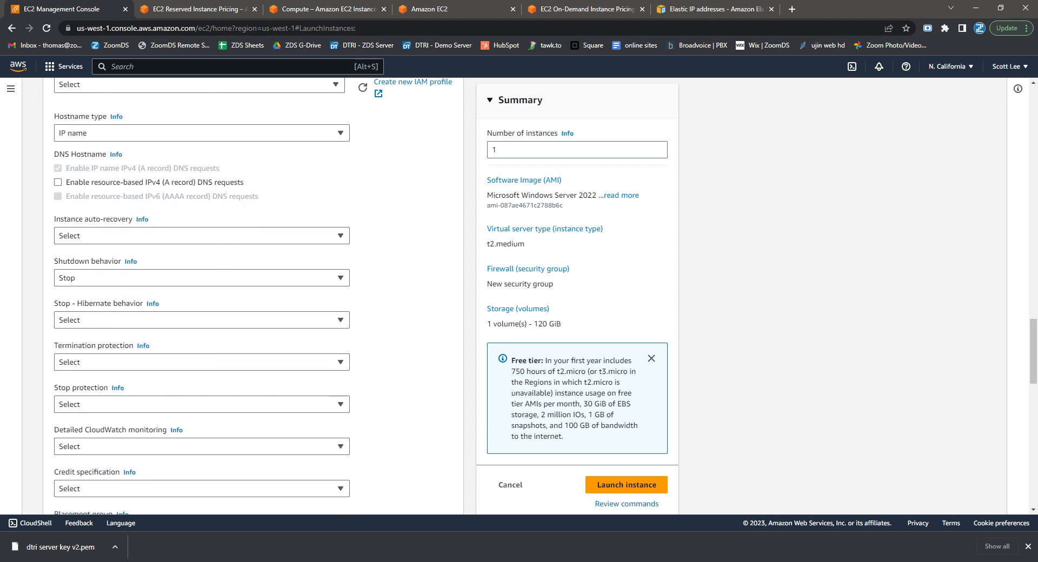
pyautogui.click(240, 287)
pyautogui.click(239, 285)
pyautogui.scroll(-1, 221, 329)
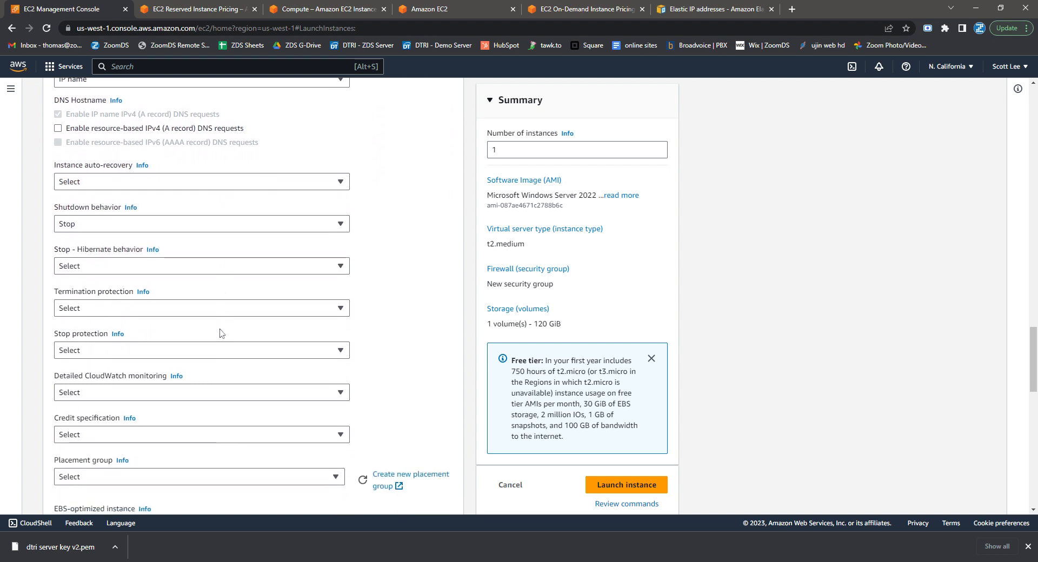
pyautogui.scroll(-1, 230, 315)
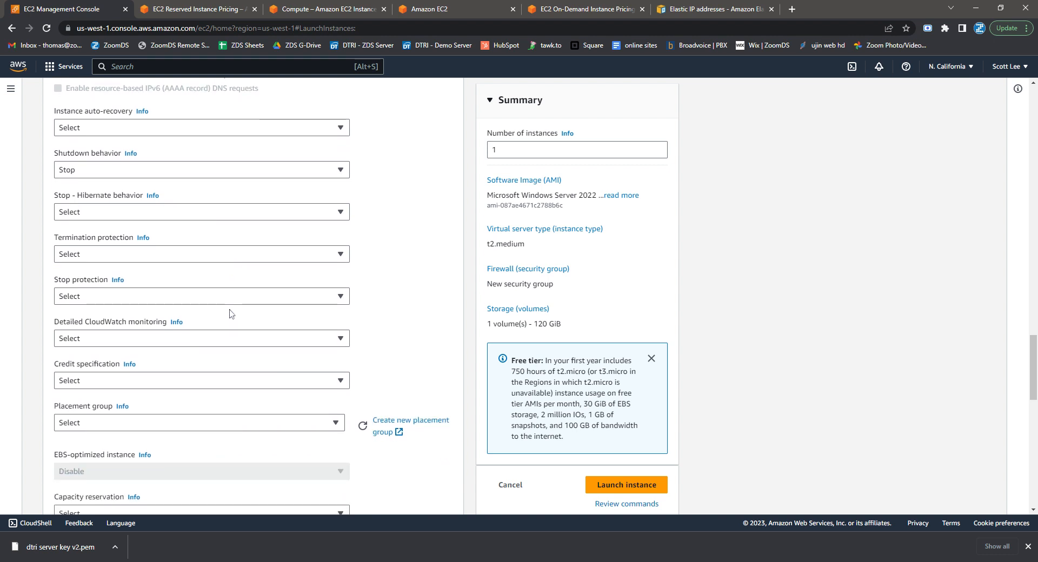
pyautogui.scroll(-3, 231, 315)
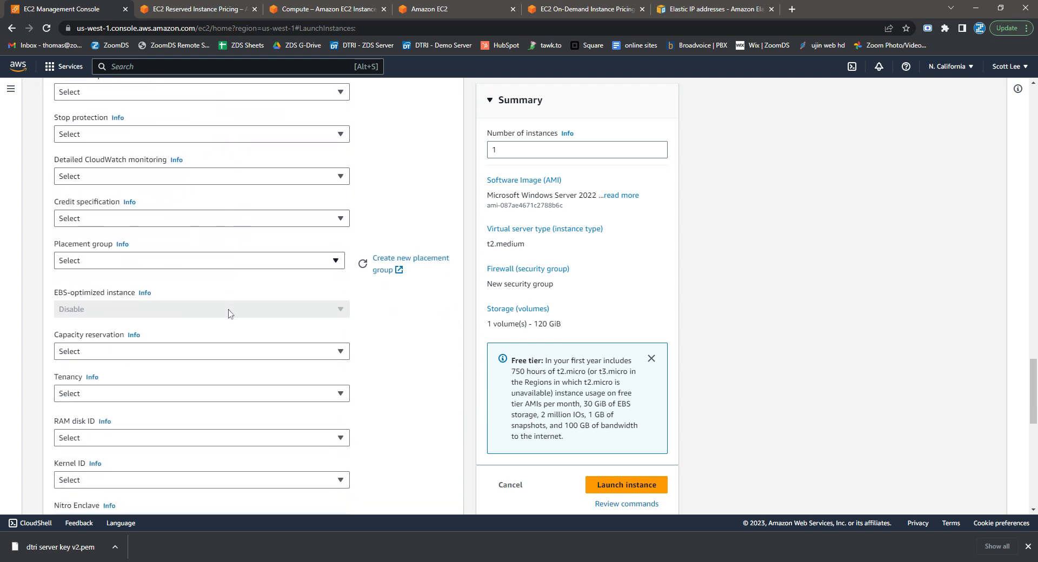
pyautogui.scroll(-1, 231, 314)
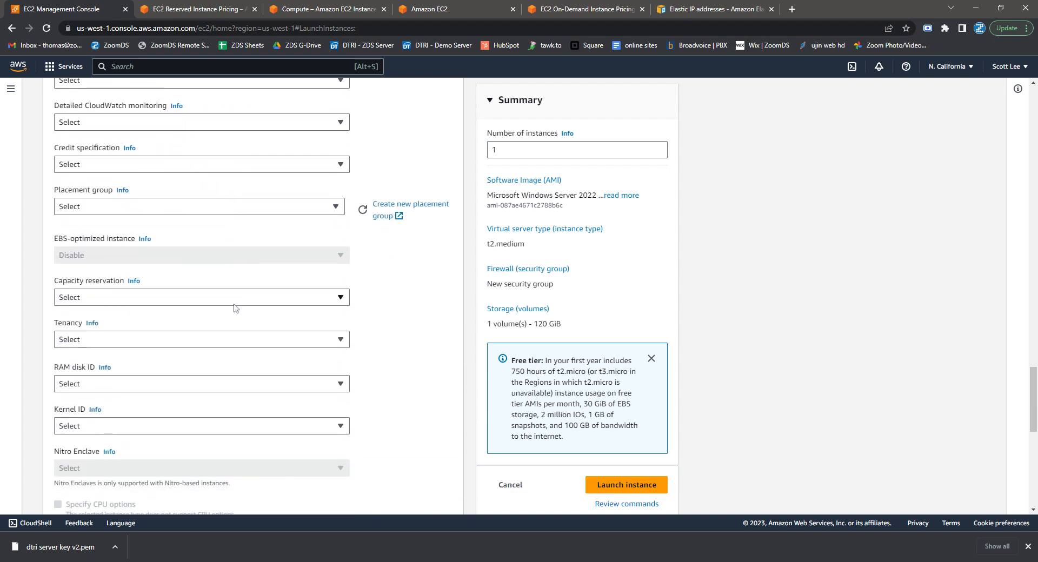
pyautogui.click(232, 302)
pyautogui.click(234, 306)
pyautogui.scroll(-4, 235, 313)
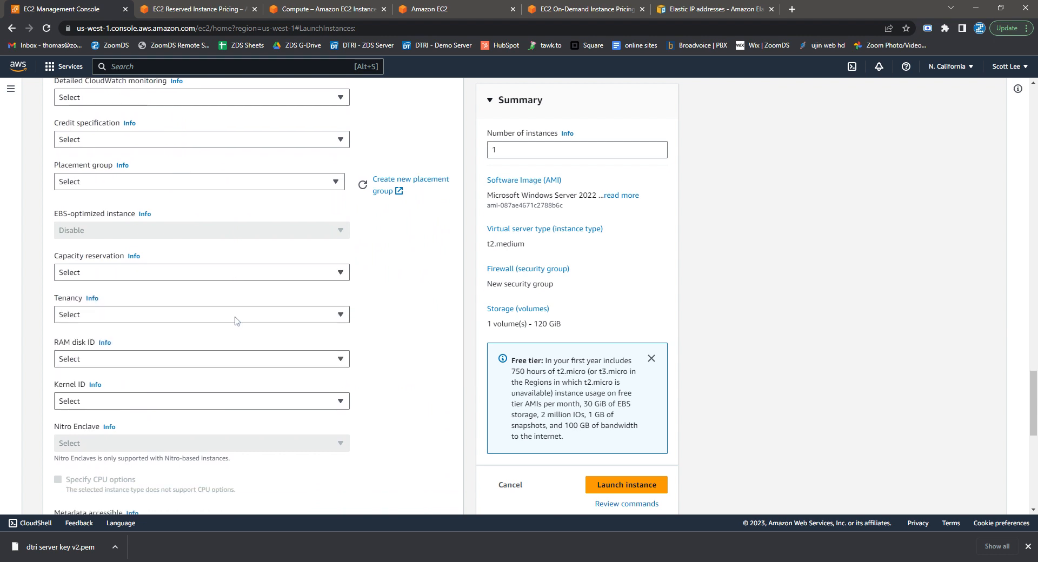
pyautogui.scroll(-1, 235, 321)
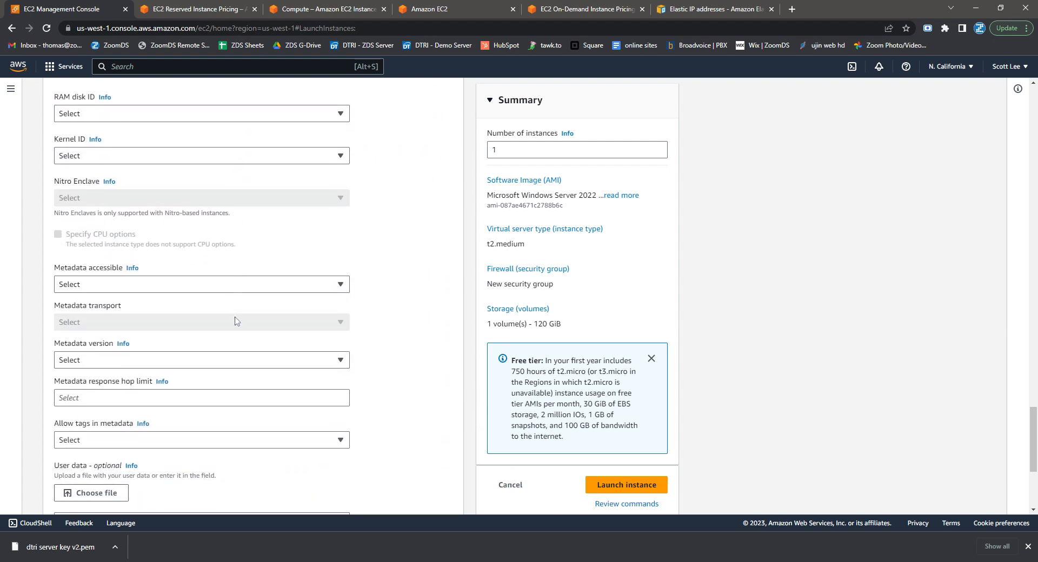
pyautogui.scroll(-4, 236, 321)
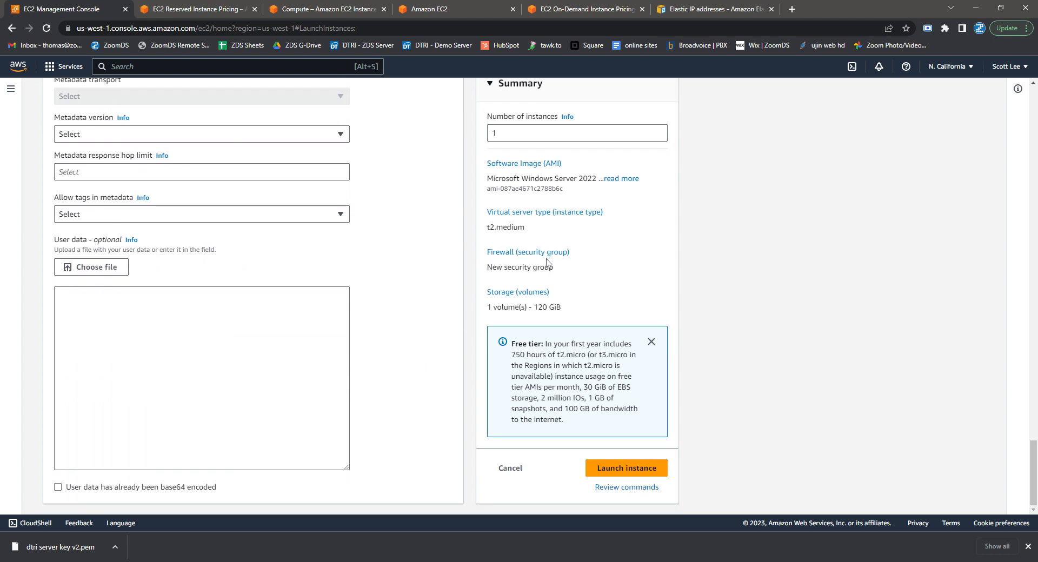
# Switch the firewall setting to use an existing security group and display the available common security groups
pyautogui.scroll(12, 439, 335)
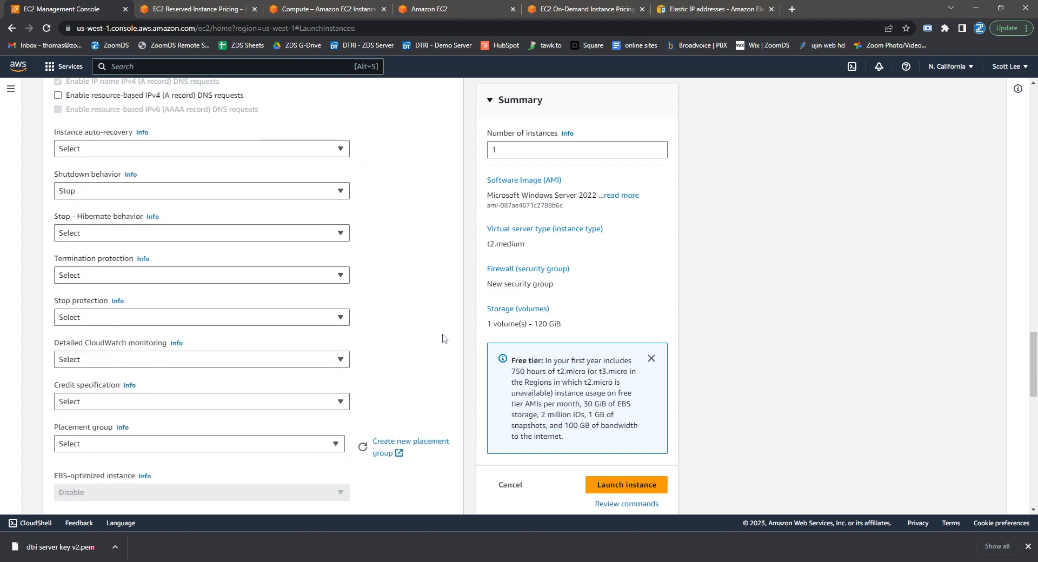
pyautogui.scroll(7, 443, 338)
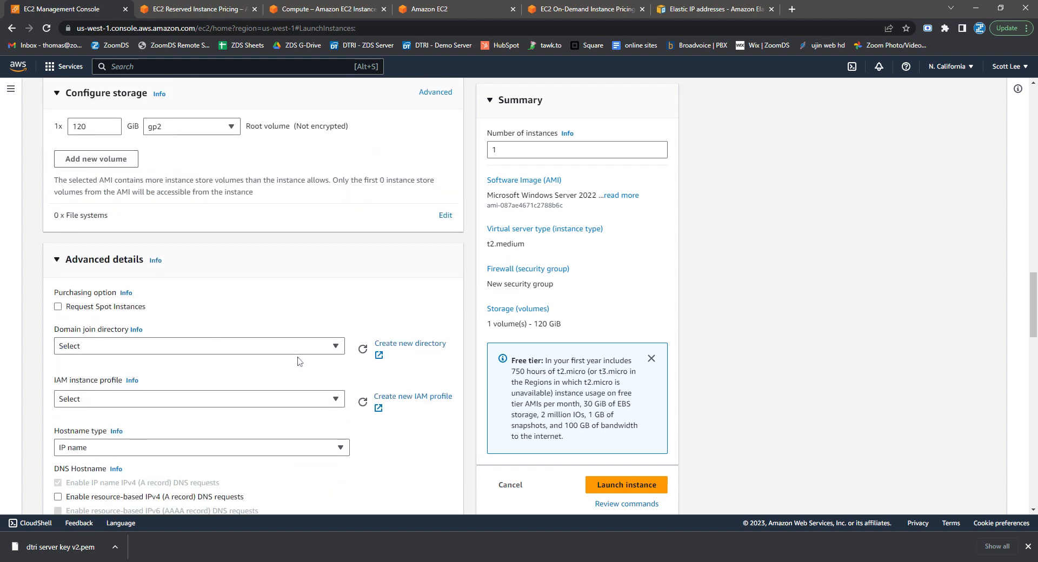
pyautogui.scroll(12, 300, 361)
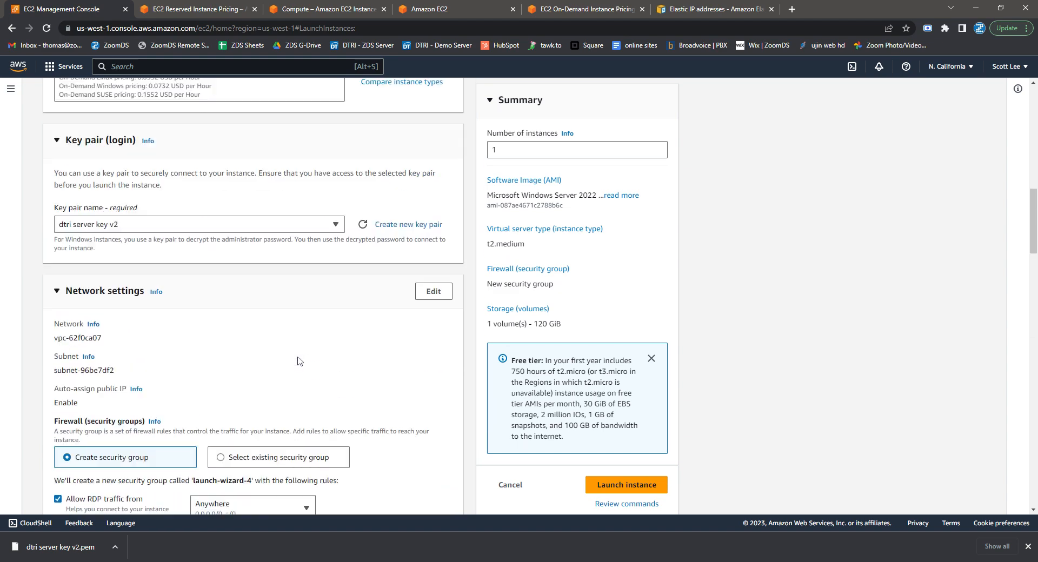
pyautogui.scroll(10, 300, 361)
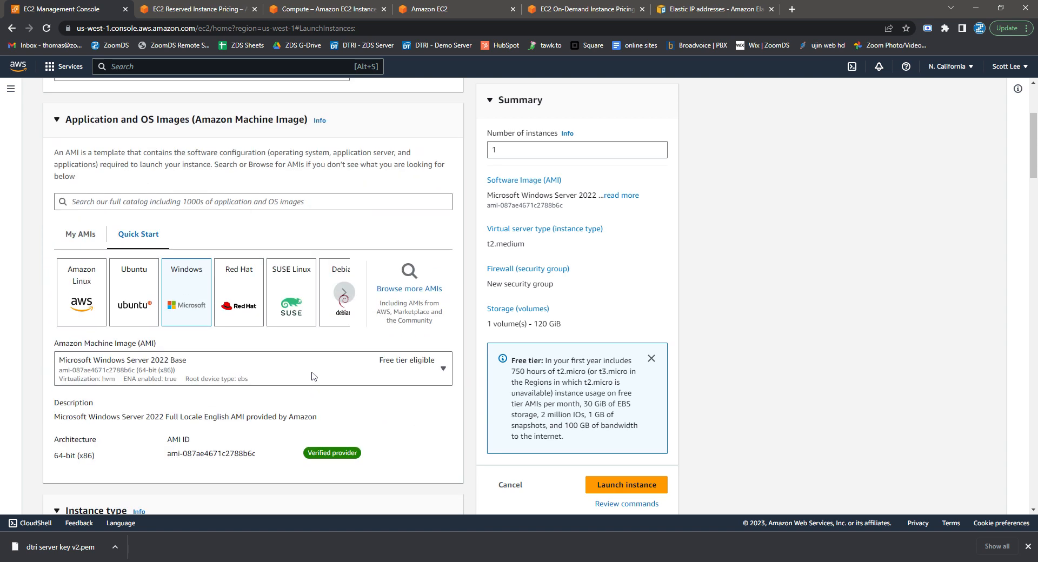
pyautogui.scroll(-10, 312, 376)
pyautogui.scroll(-1, 313, 377)
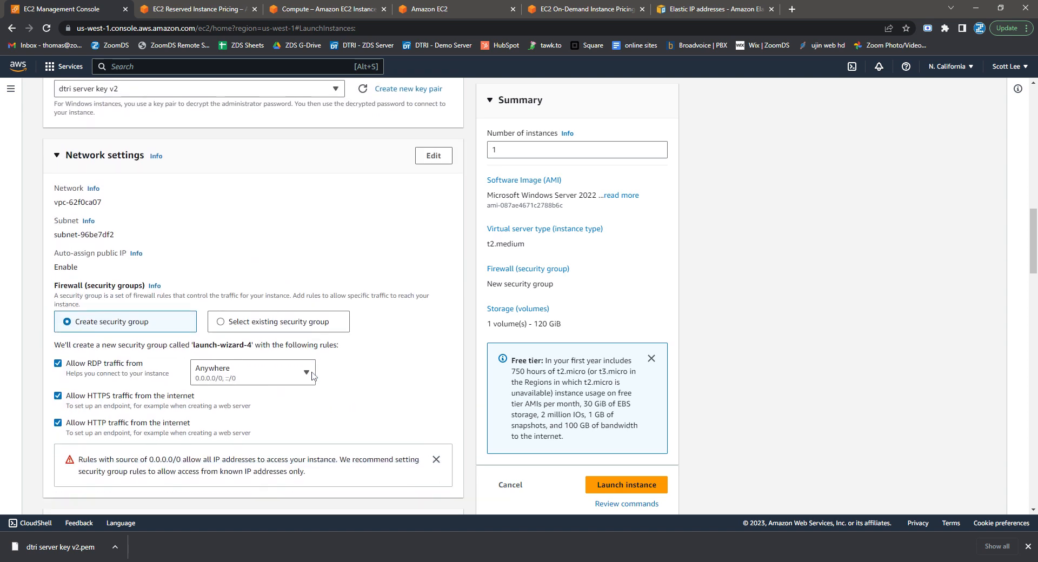
pyautogui.click(318, 331)
pyautogui.click(327, 363)
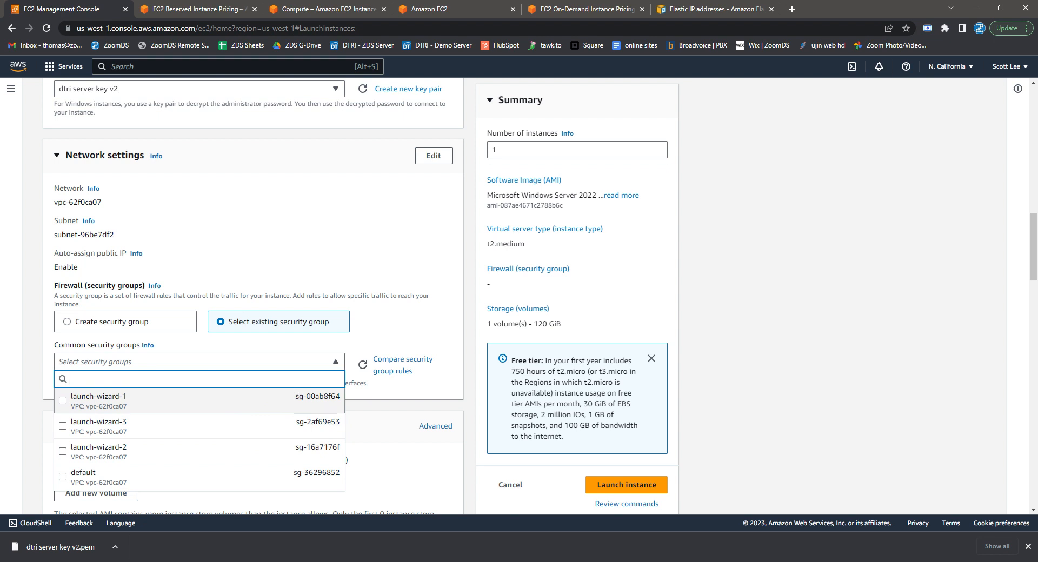
# Open the EC2 dashboard in a separate browser tab, keeping the launch form open
pyautogui.click(205, 8)
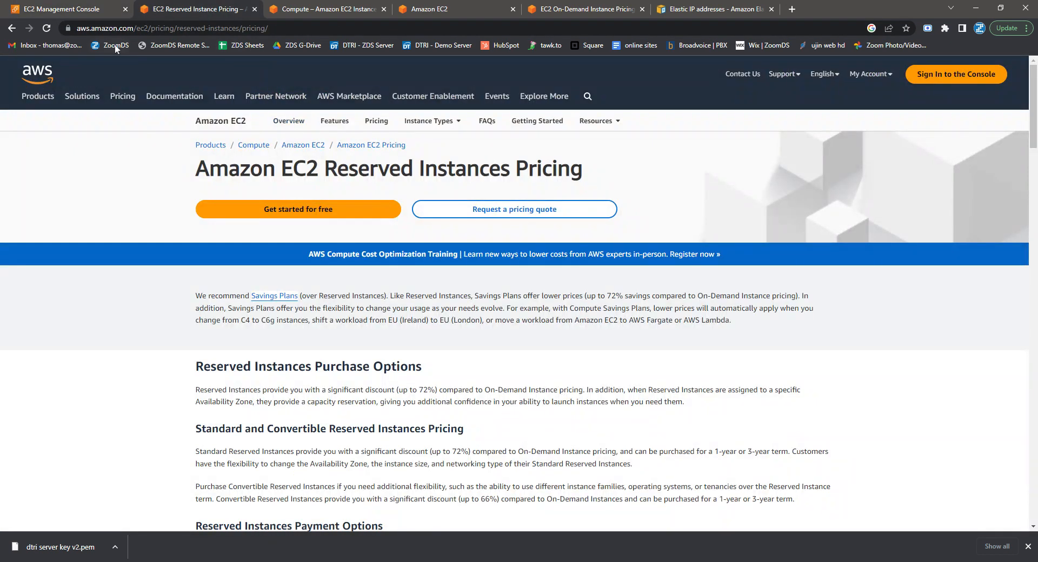
pyautogui.click(87, 10)
pyautogui.click(49, 67)
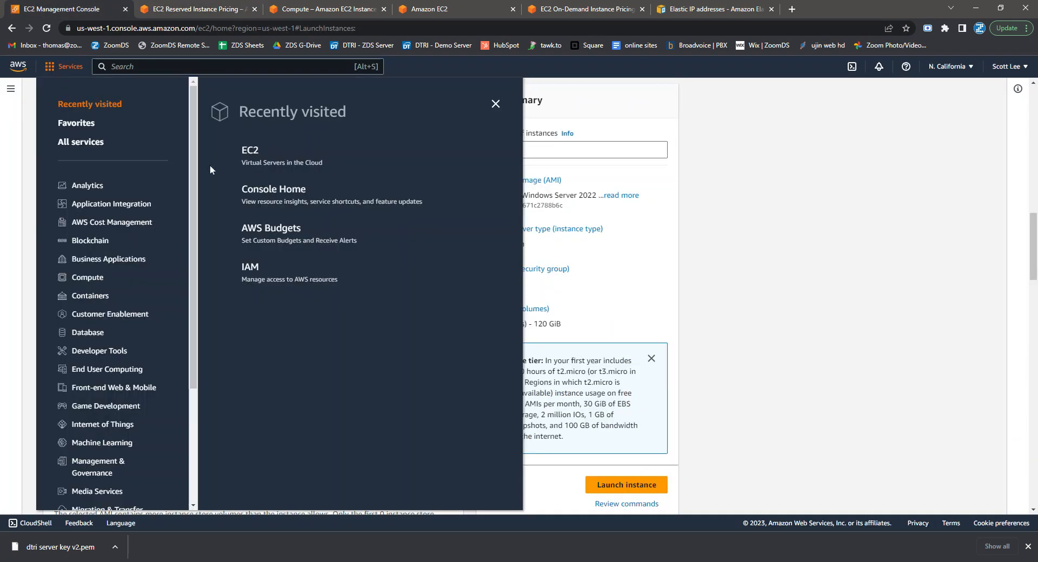
pyautogui.middleClick(254, 161)
pyautogui.click(217, 12)
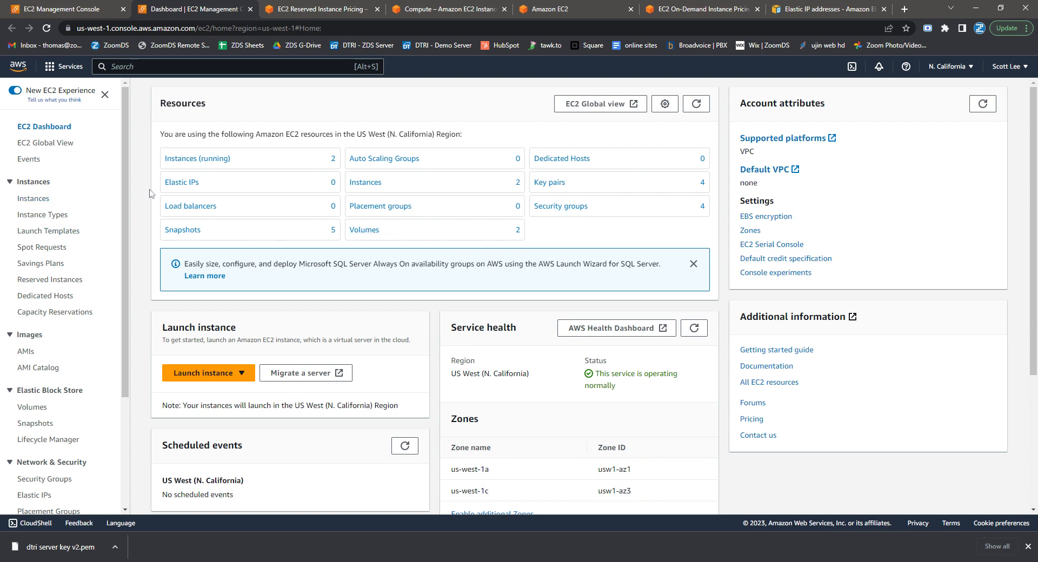
# Look up which security group the existing WebDT Signage Server instance uses in its security details
pyautogui.click(37, 199)
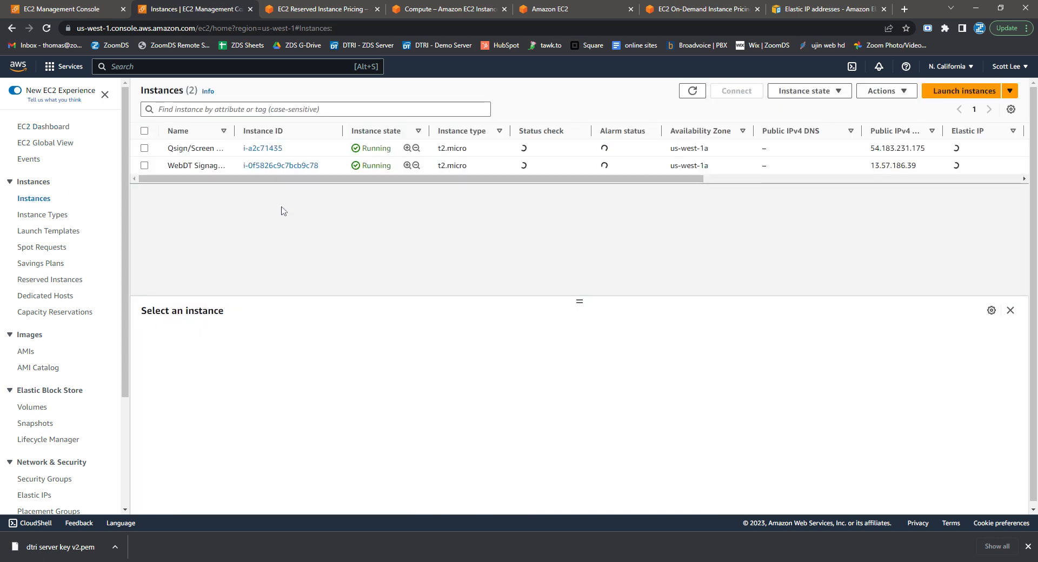
pyautogui.click(187, 169)
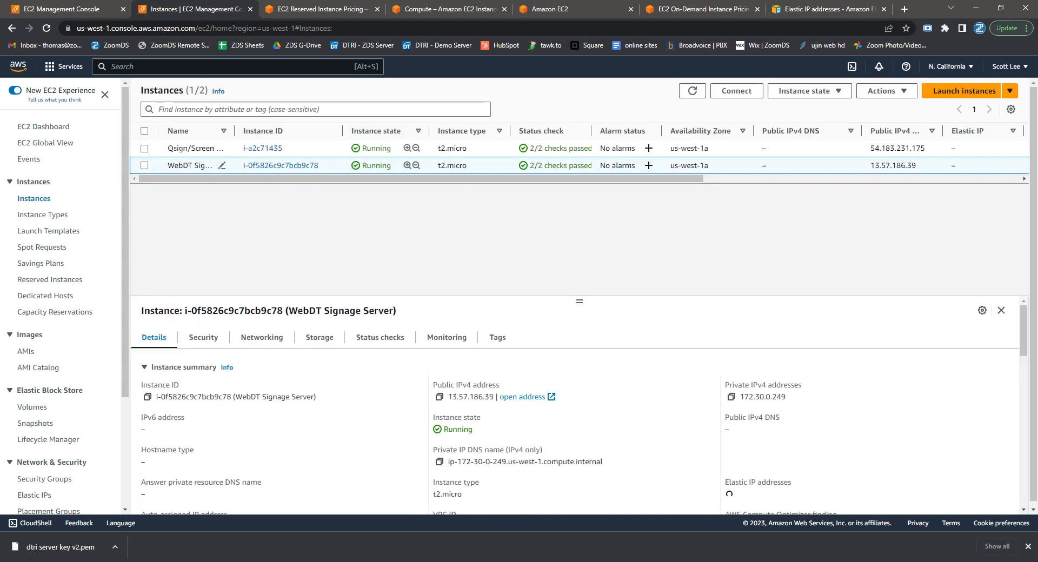
pyautogui.scroll(-2, 548, 361)
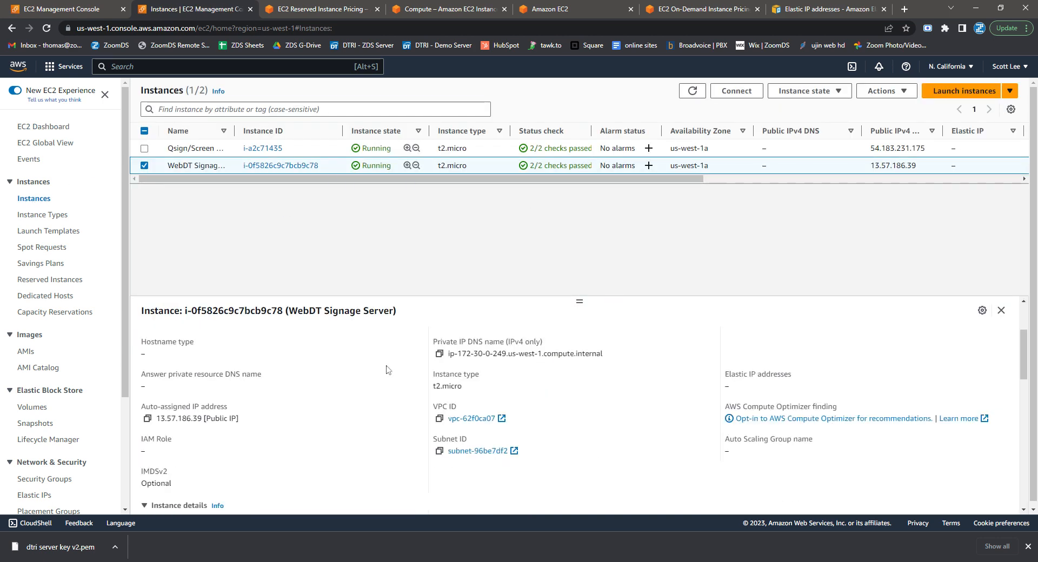
pyautogui.scroll(2, 386, 369)
pyautogui.click(204, 339)
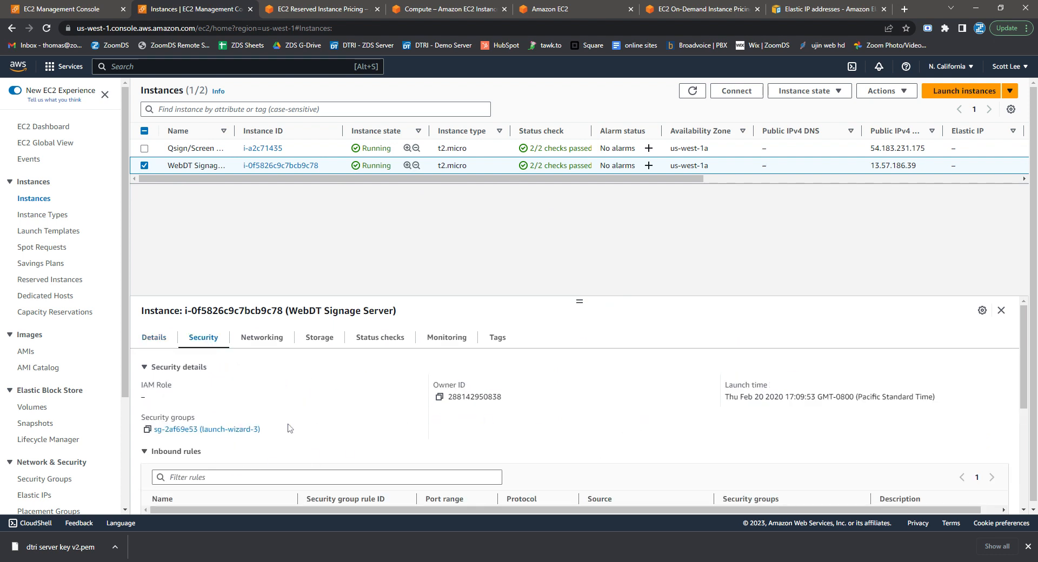
# Return to the launch form and assign the existing security group launch-wizard-3 to the new instance
pyautogui.click(79, 9)
pyautogui.click(776, 254)
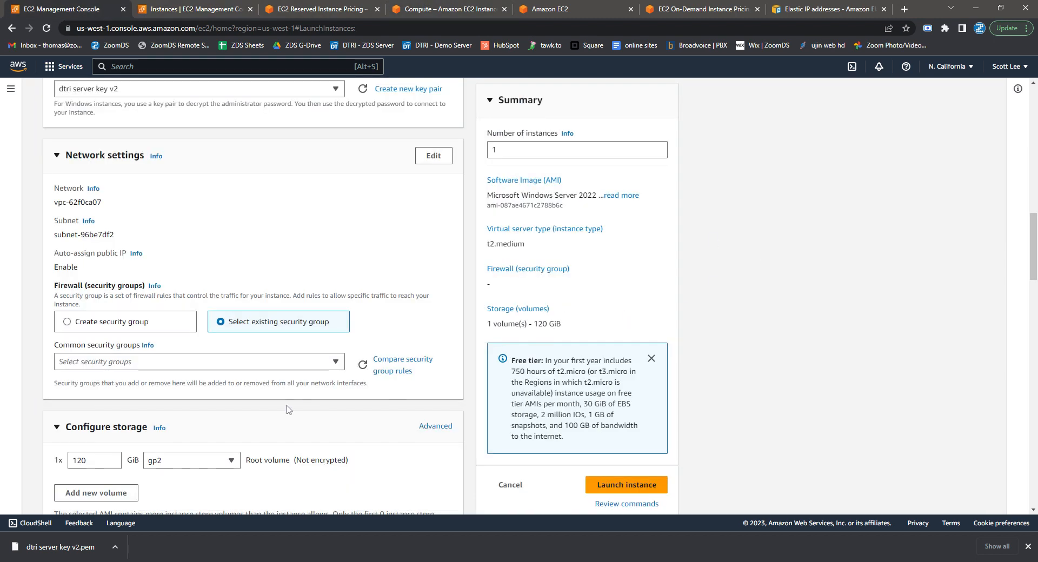
pyautogui.click(208, 362)
pyautogui.click(154, 294)
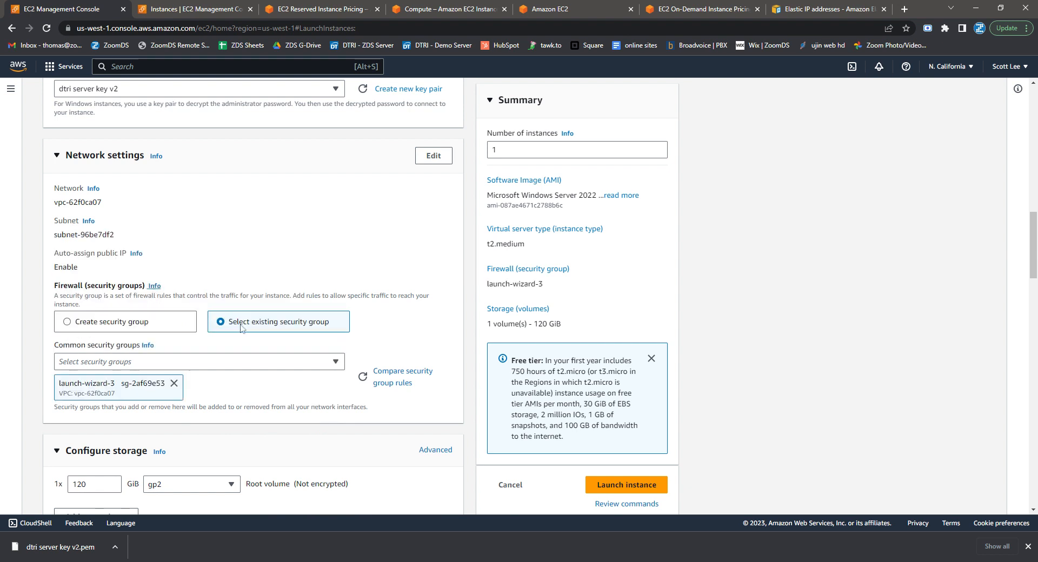
# Check the remaining configuration, launch the instance and open the list of instances
pyautogui.scroll(-2, 351, 414)
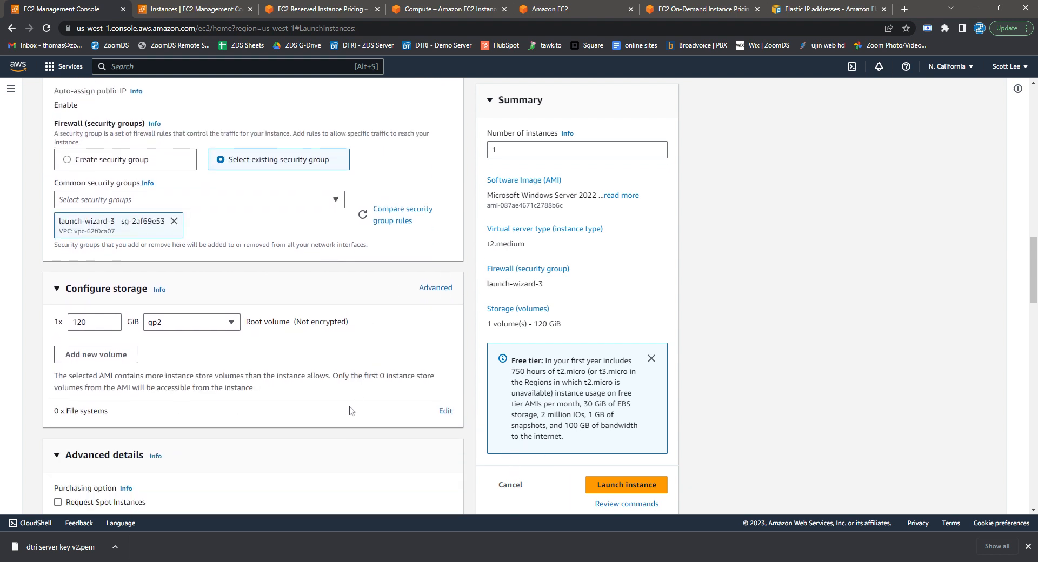
pyautogui.scroll(-3, 351, 414)
pyautogui.scroll(-4, 348, 411)
pyautogui.scroll(-4, 351, 410)
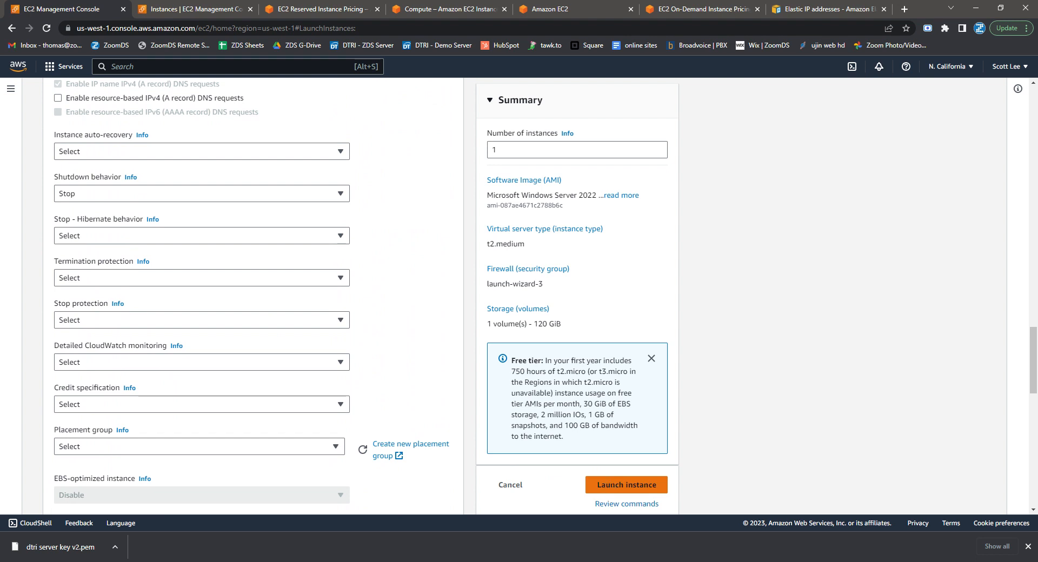
pyautogui.click(611, 486)
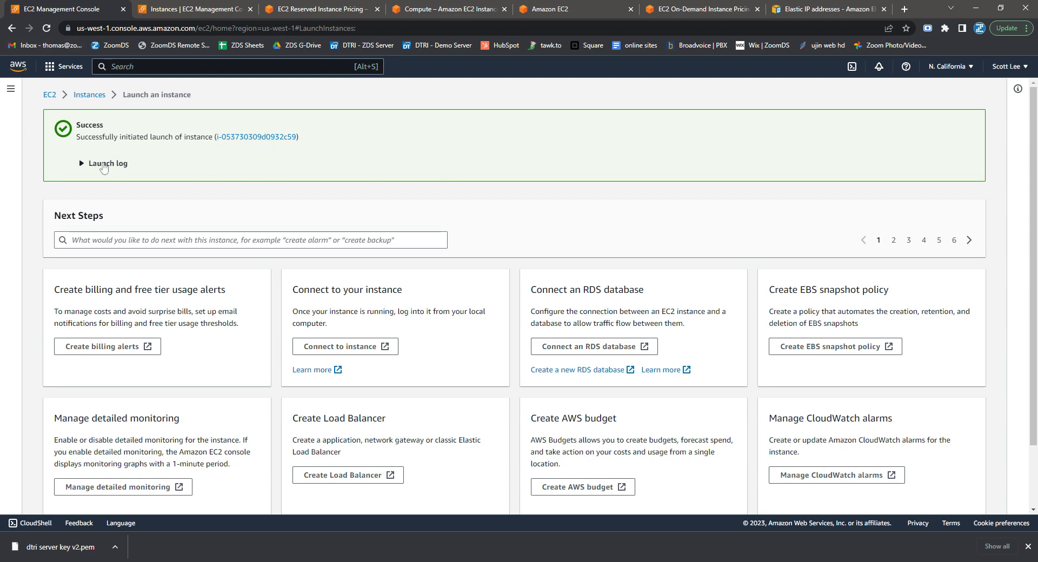
pyautogui.click(90, 95)
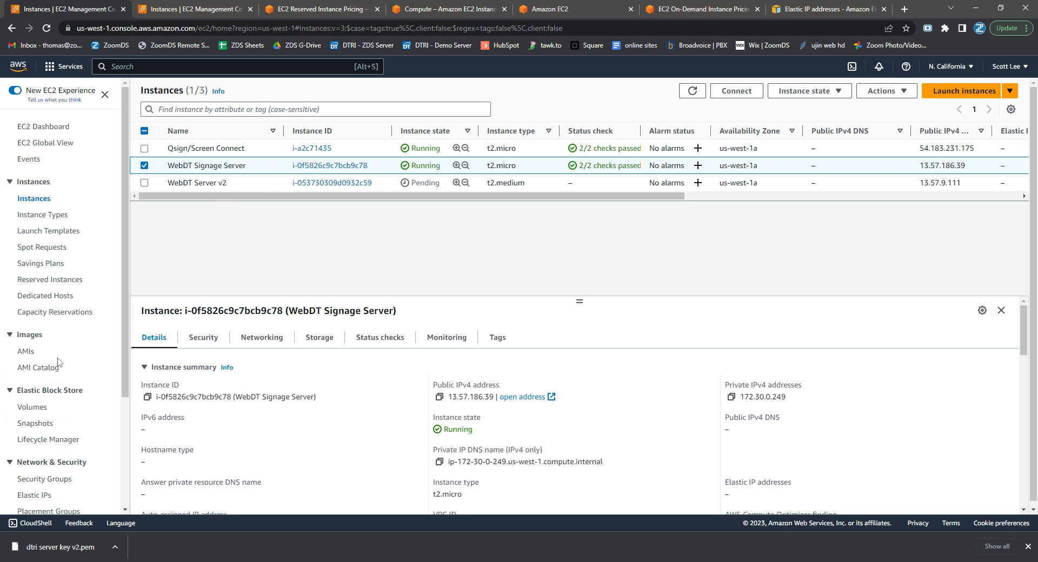
# Allocate a new Elastic IP address from Amazon's pool of IPv4 addresses
pyautogui.scroll(-3, 60, 362)
pyautogui.click(48, 344)
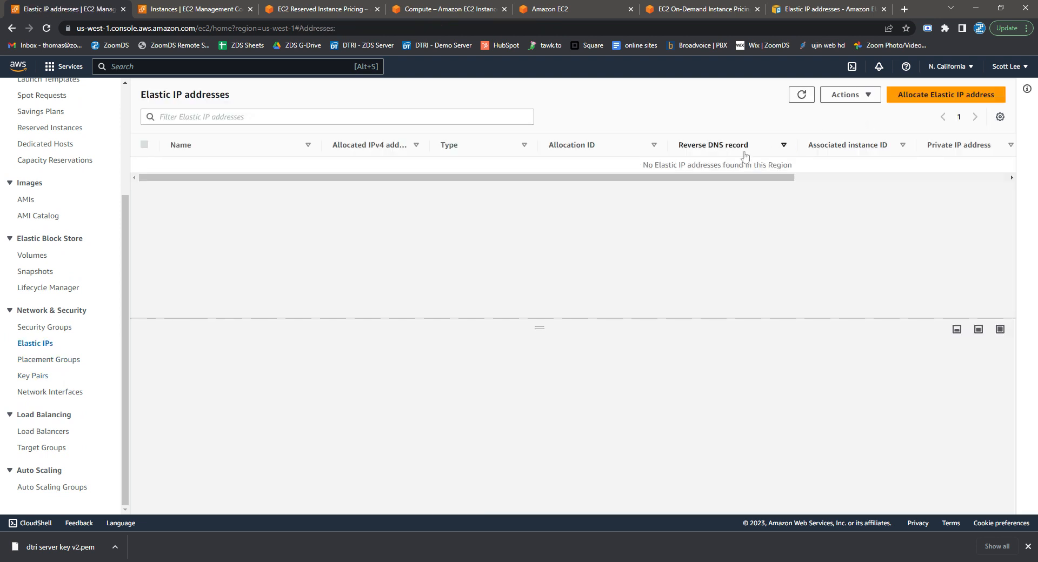
pyautogui.click(907, 97)
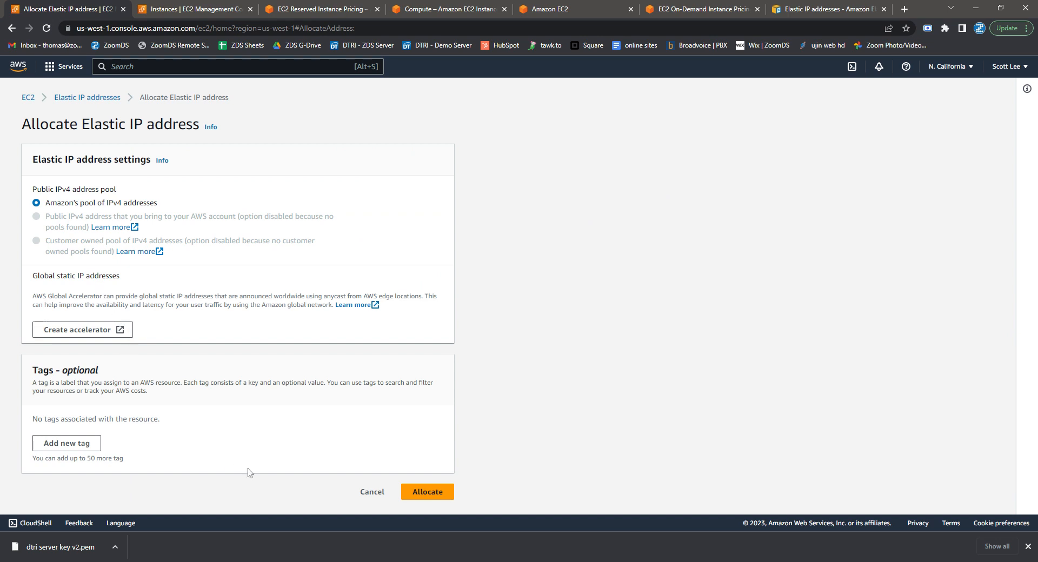
pyautogui.click(434, 493)
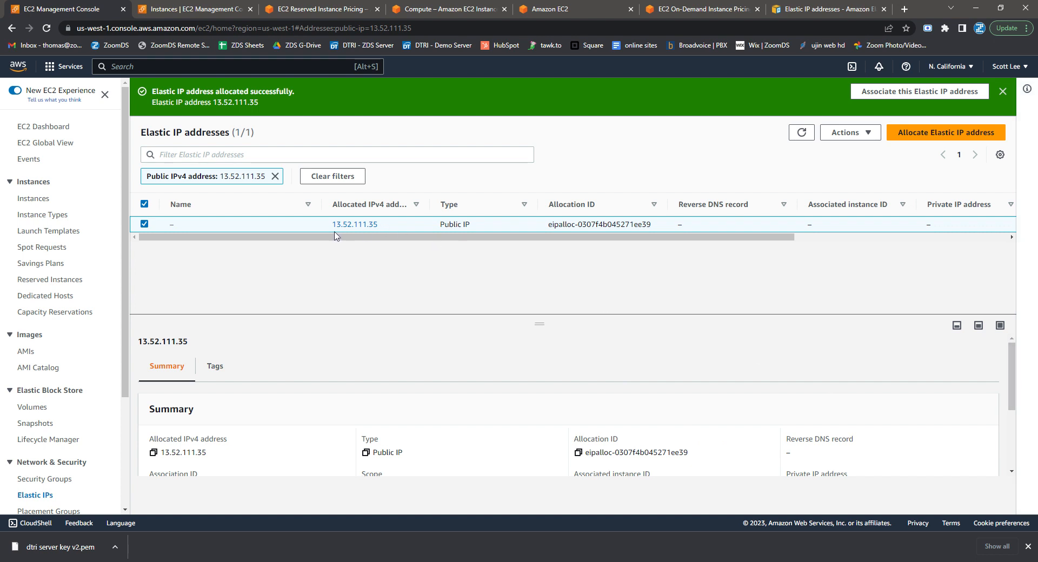
# Look over the new Elastic IP address's summary and return to the instances list to check WebDT Server v2
pyautogui.moveTo(1010, 361); pyautogui.dragTo(1022, 434)
pyautogui.click(27, 200)
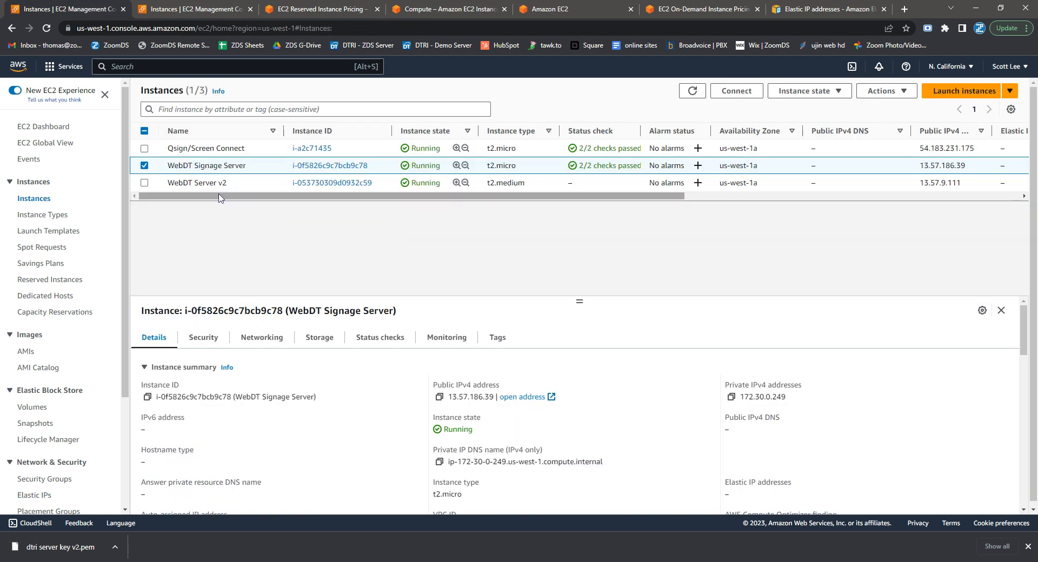
# Open the IP address management page for the WebDT Server v2 instance
pyautogui.click(585, 185)
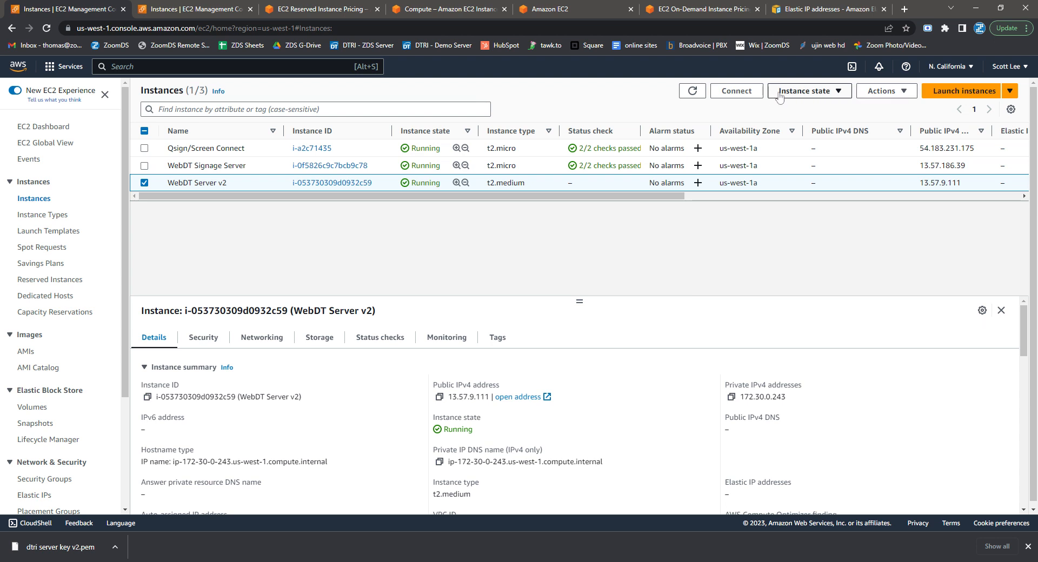
pyautogui.click(880, 93)
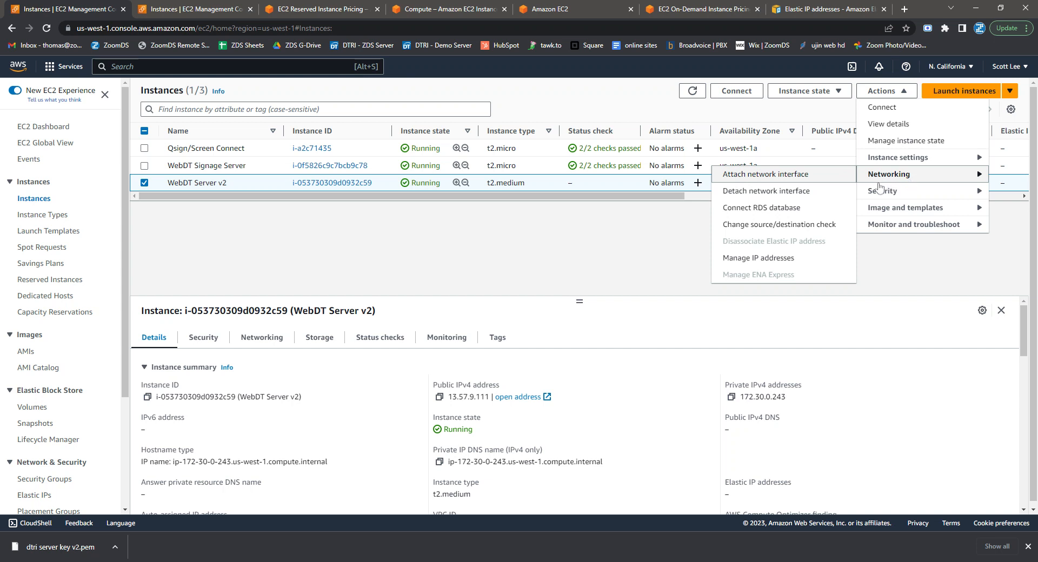
pyautogui.click(801, 263)
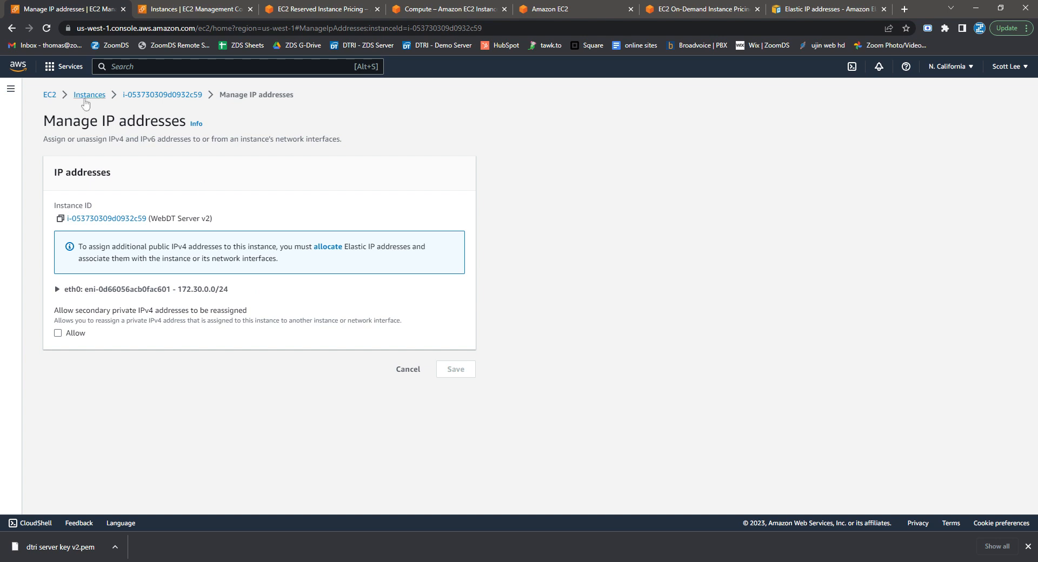
# Go to the Elastic IP addresses and open the association form for 13.52.111.35
pyautogui.click(11, 89)
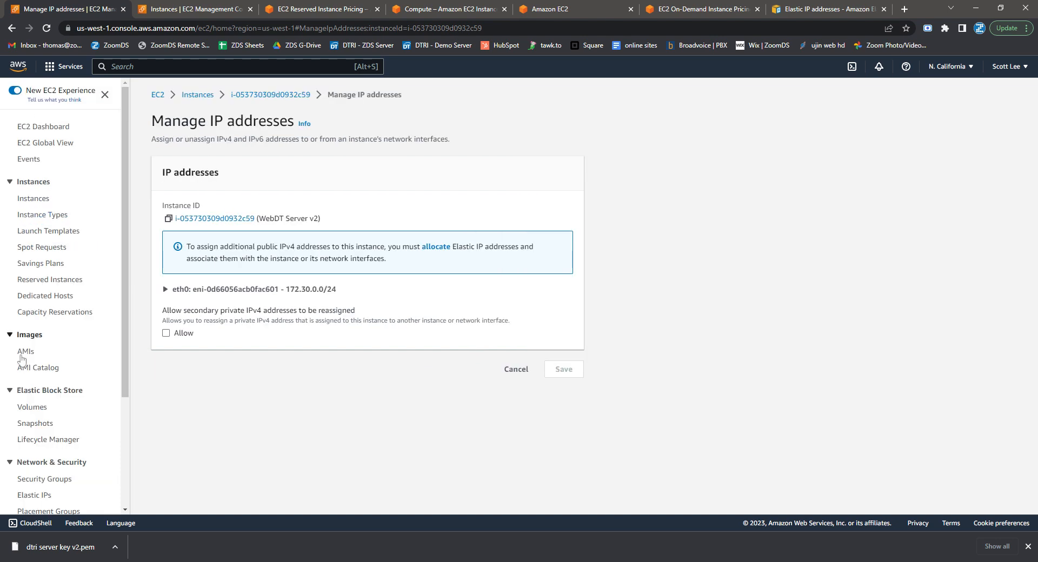
pyautogui.scroll(-2, 44, 357)
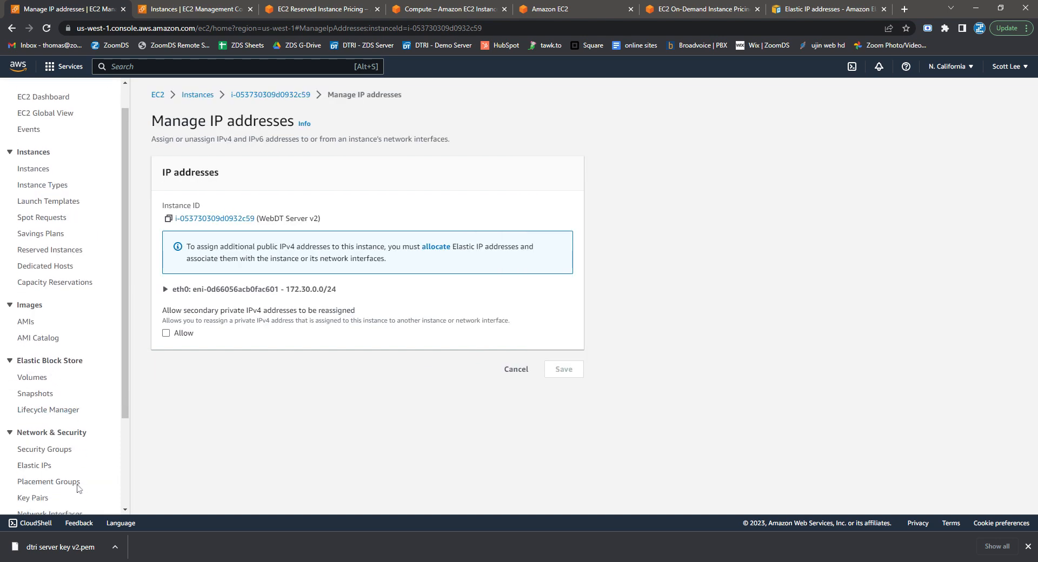
pyautogui.click(36, 388)
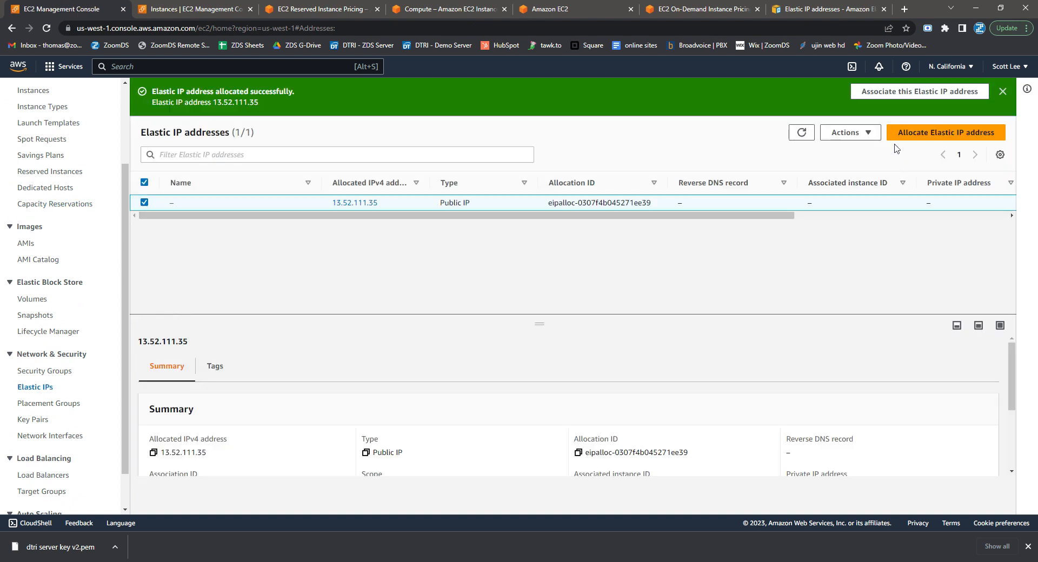
pyautogui.click(876, 140)
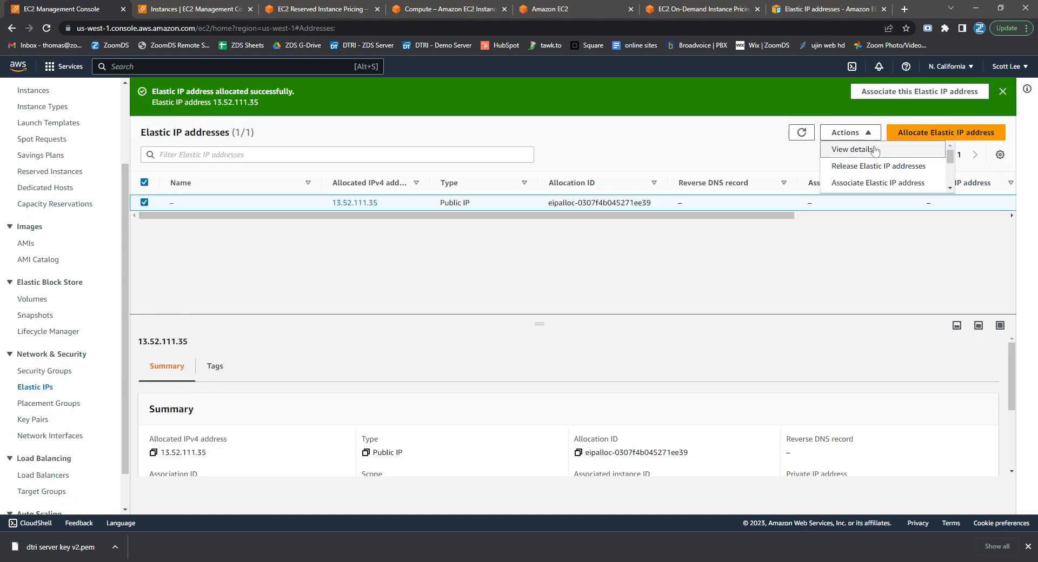
pyautogui.click(862, 183)
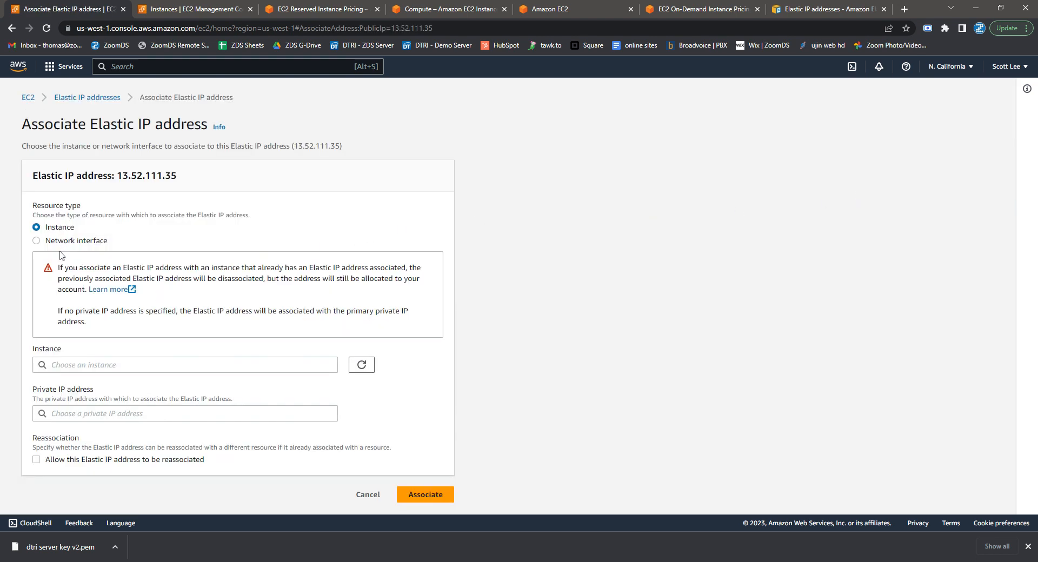
# Associate the Elastic IP address 13.52.111.35 with the WebDT Server v2 instance
pyautogui.click(185, 365)
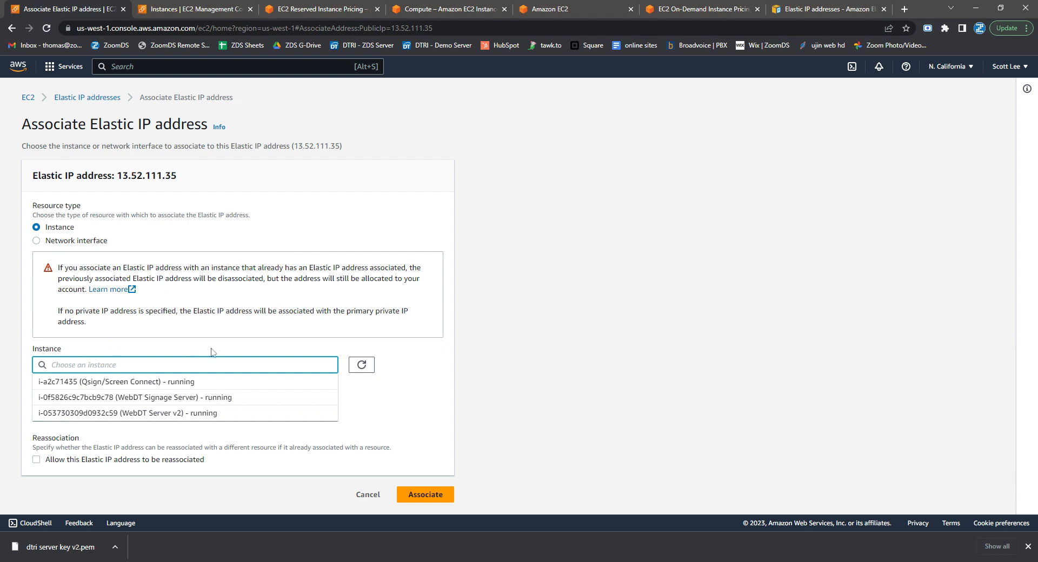
pyautogui.click(213, 413)
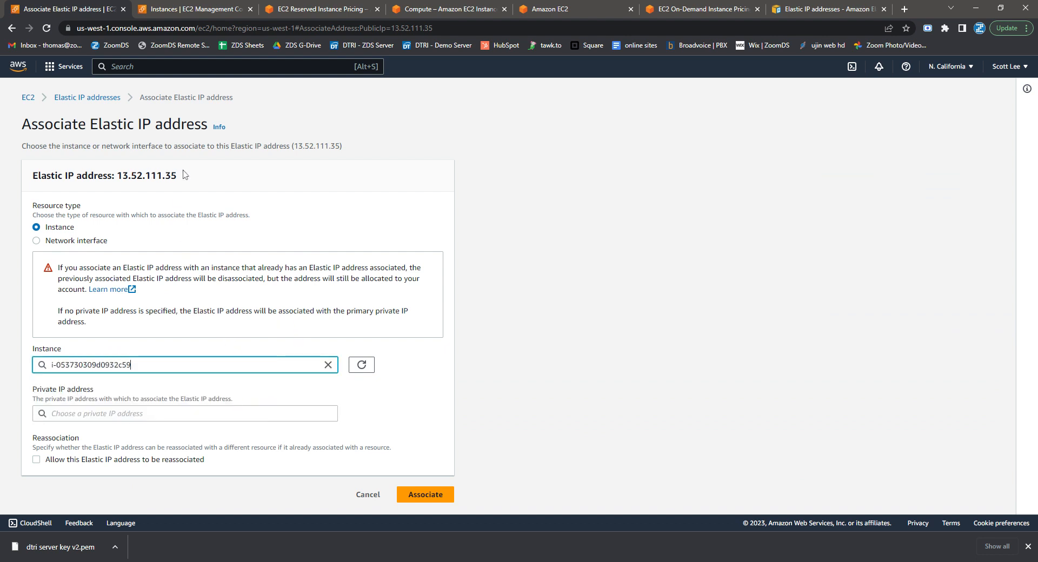
pyautogui.moveTo(186, 177); pyautogui.dragTo(128, 187)
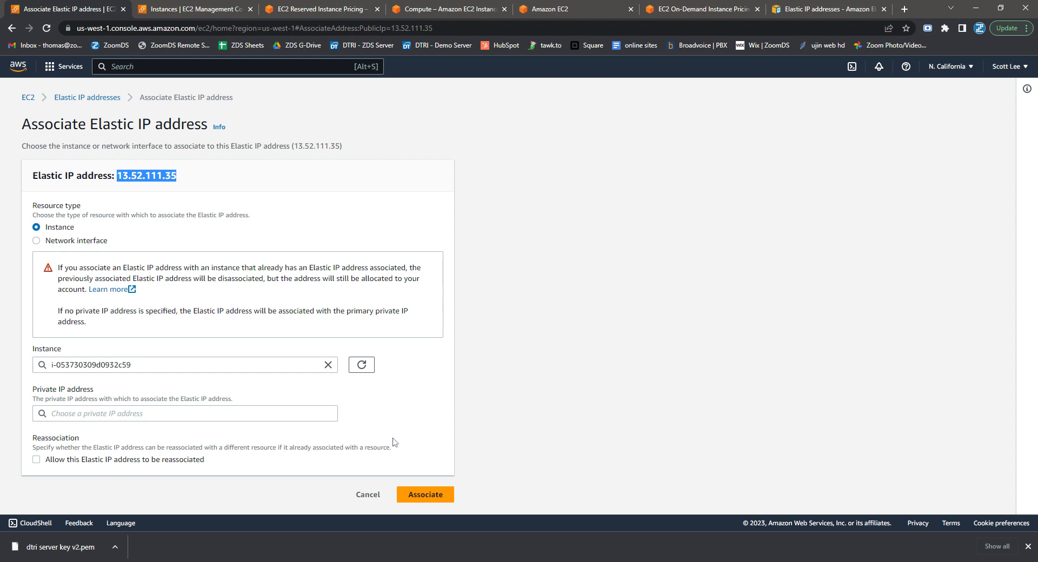
pyautogui.click(421, 496)
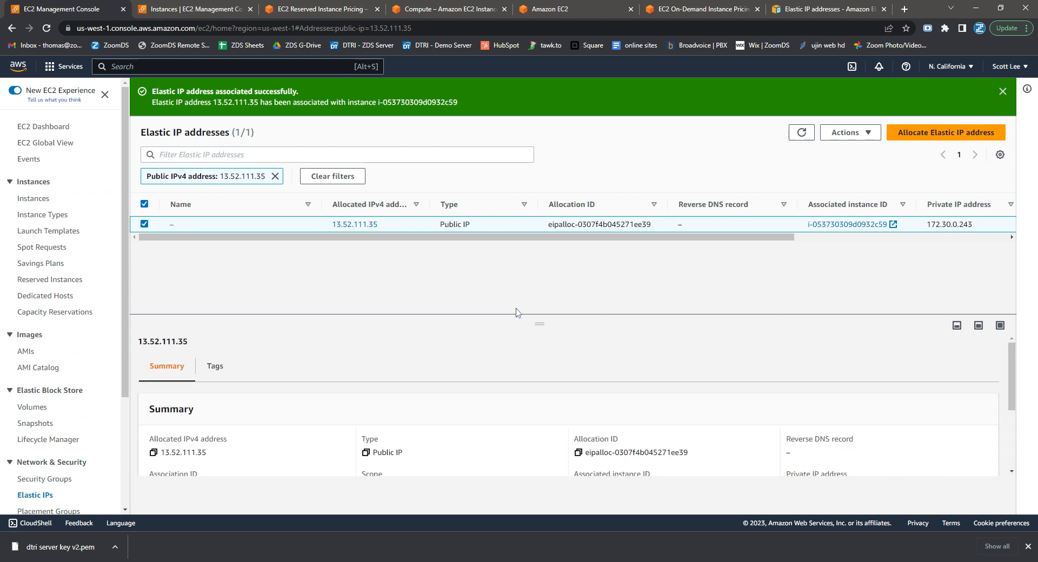
# Return to the instances list and search the console for 13.52.111.35, then close the search results
pyautogui.click(35, 199)
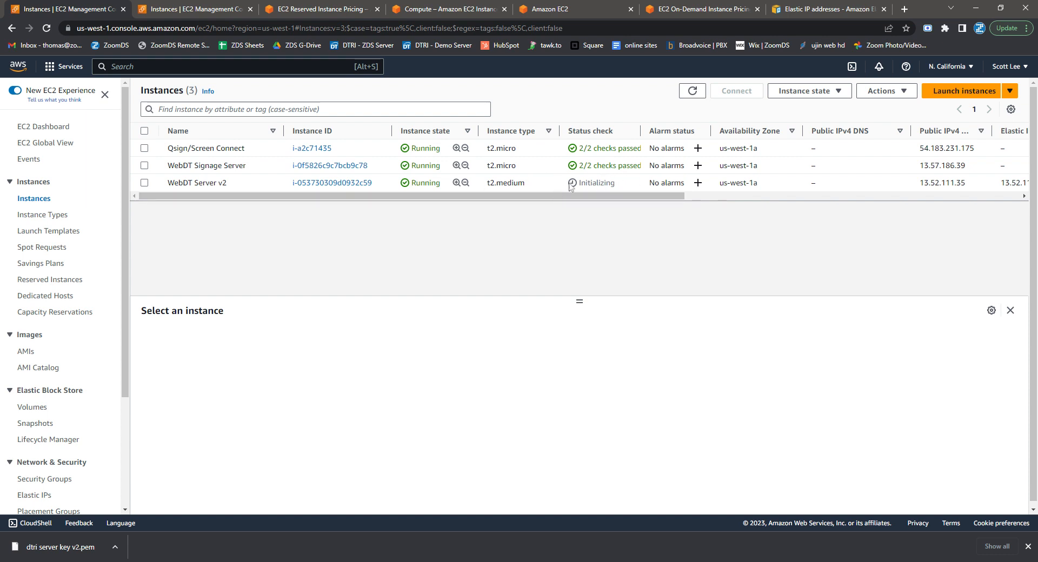
pyautogui.hotkey('alt', 's')
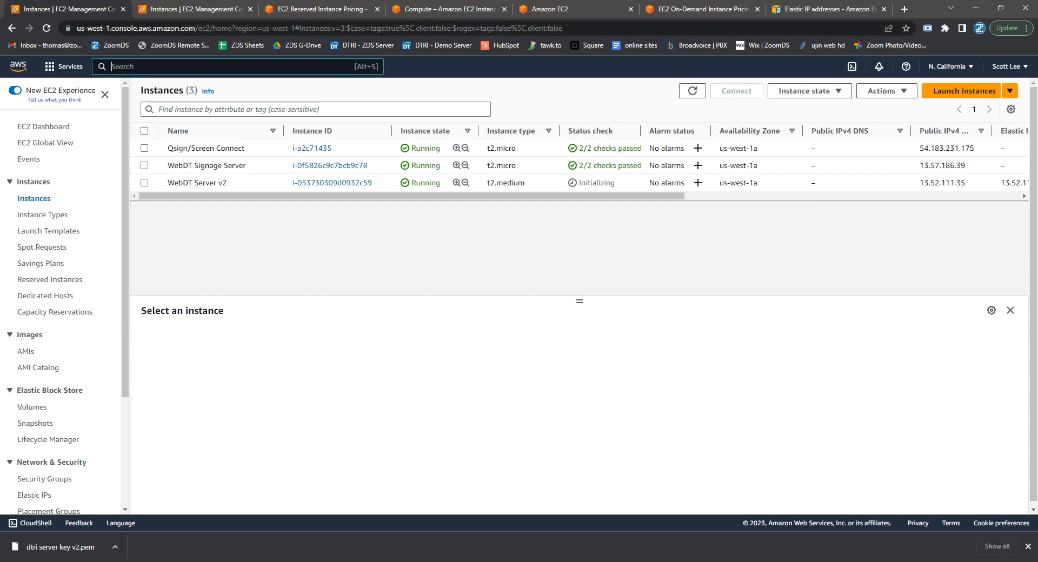
pyautogui.write('13.52.111.35')
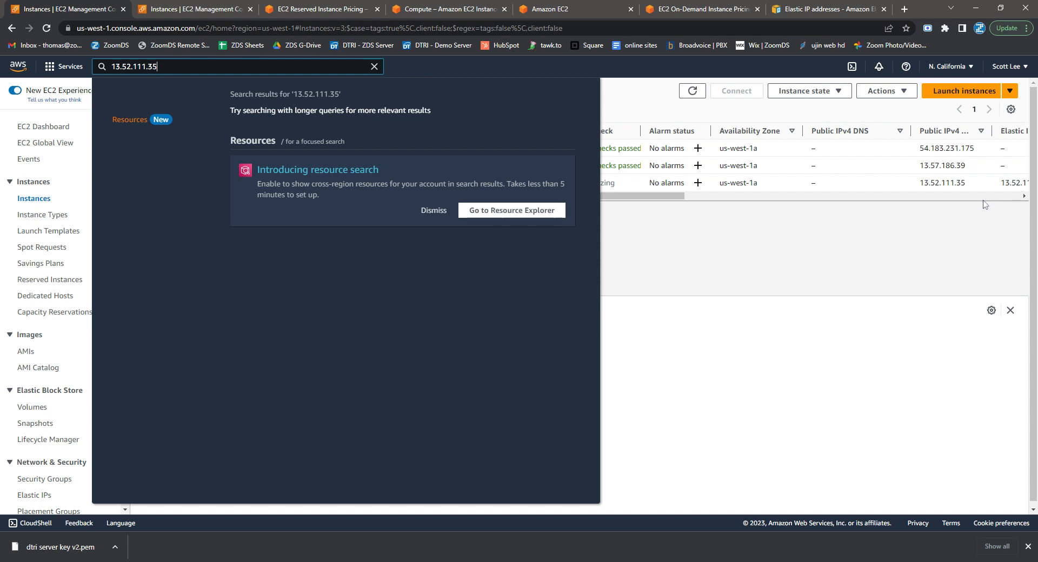
pyautogui.click(806, 237)
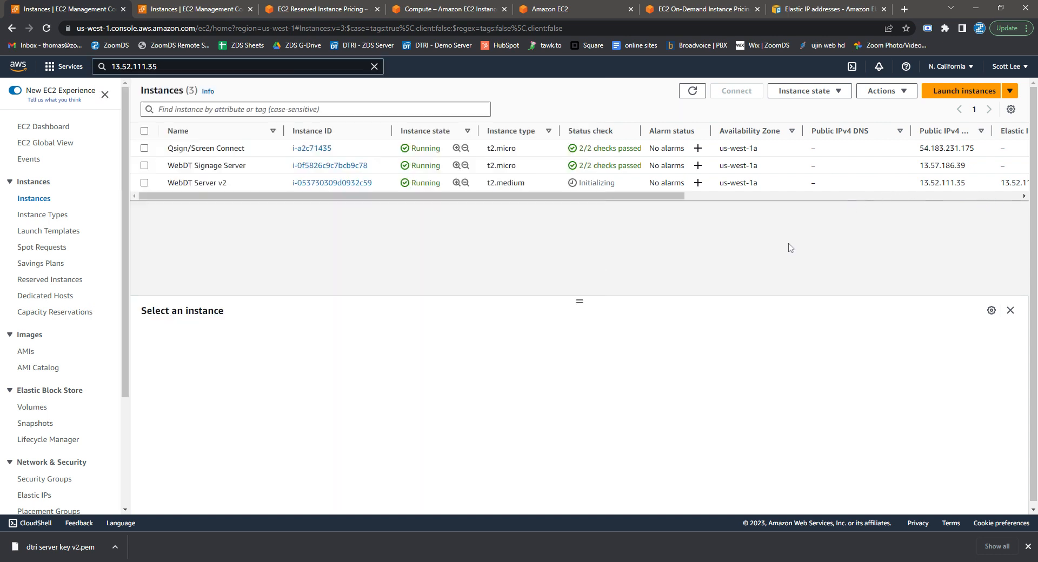
# Review the instance summary of WebDT Server v2, including its public and Elastic IP addresses
pyautogui.click(252, 185)
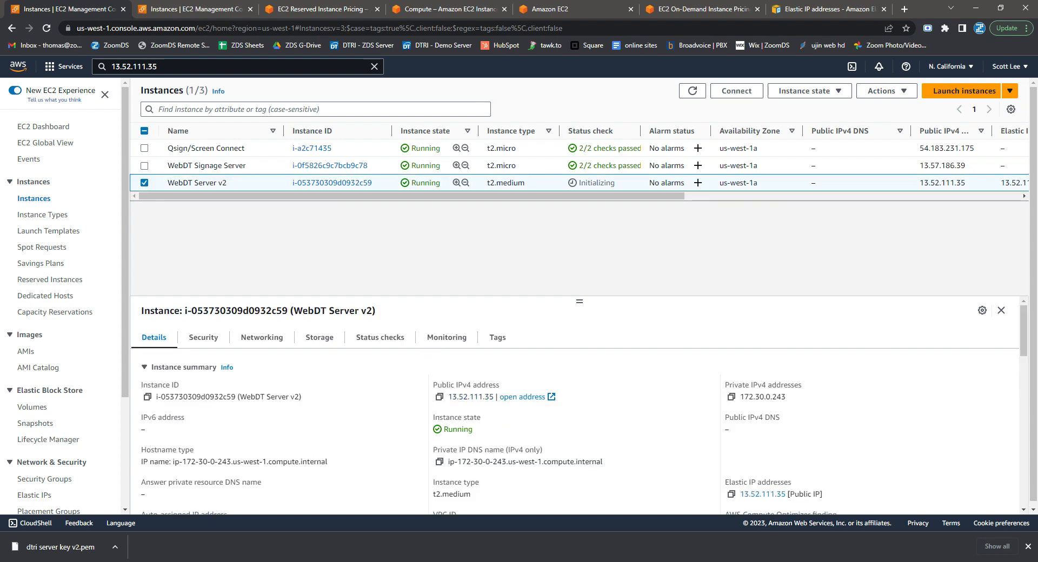
pyautogui.scroll(-1, 244, 401)
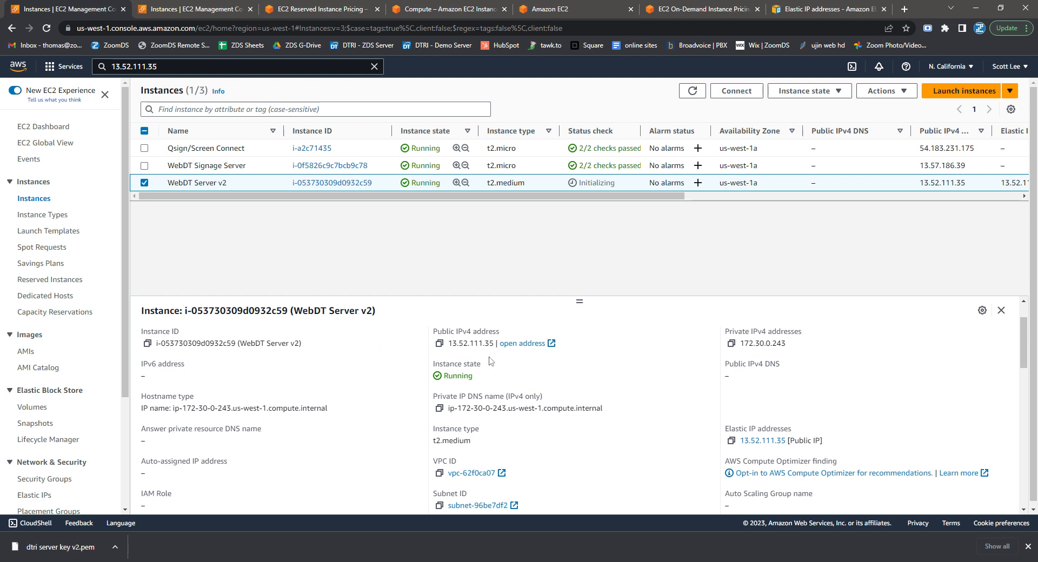
pyautogui.scroll(1, 491, 359)
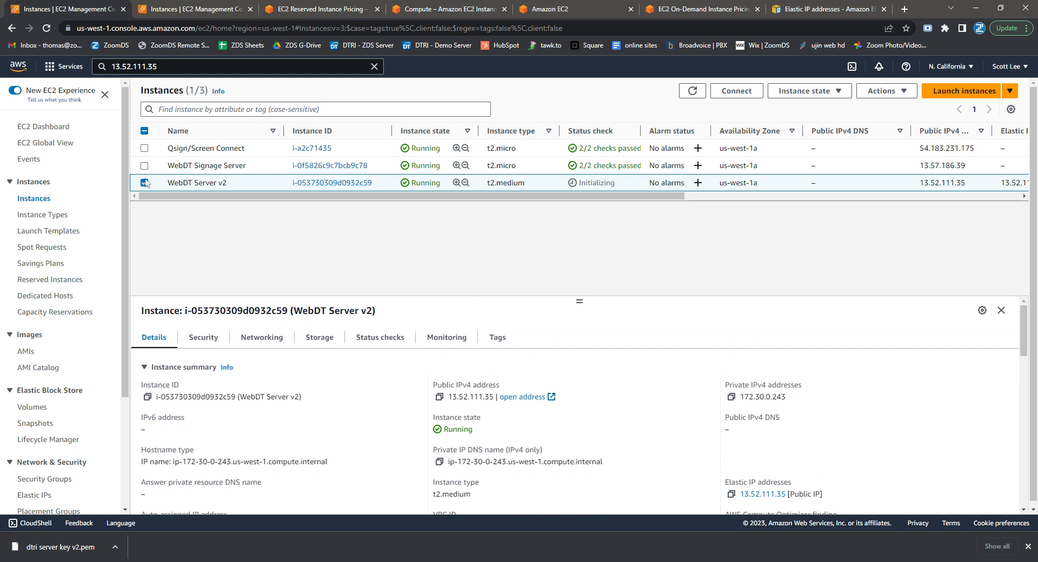
# Stop the WebDT Server v2 instance and confirm the stop request
pyautogui.click(830, 93)
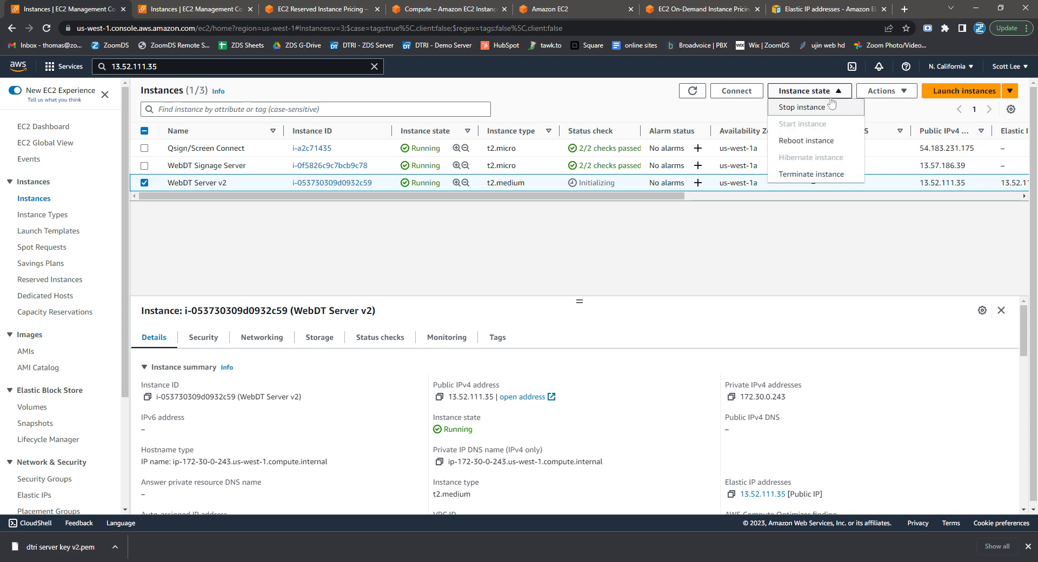
pyautogui.click(799, 108)
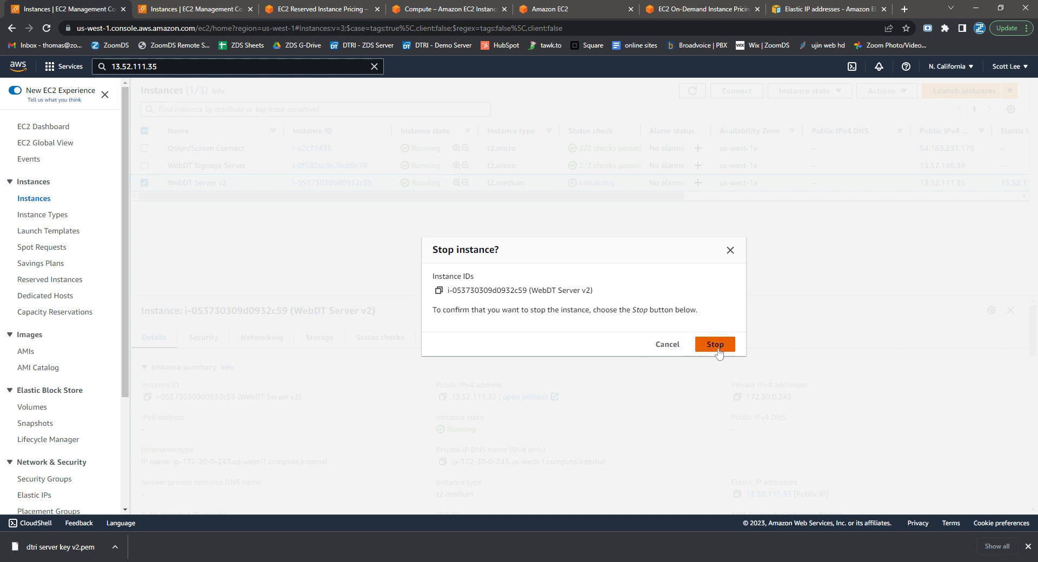
pyautogui.click(715, 346)
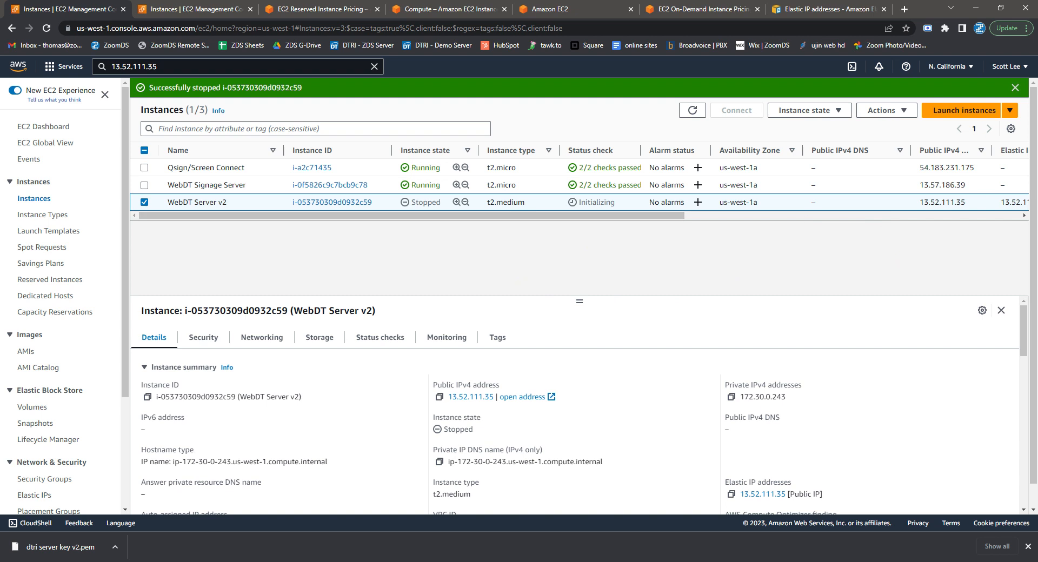
# Start the stopped WebDT Server v2 instance and refresh the instances list
pyautogui.click(844, 118)
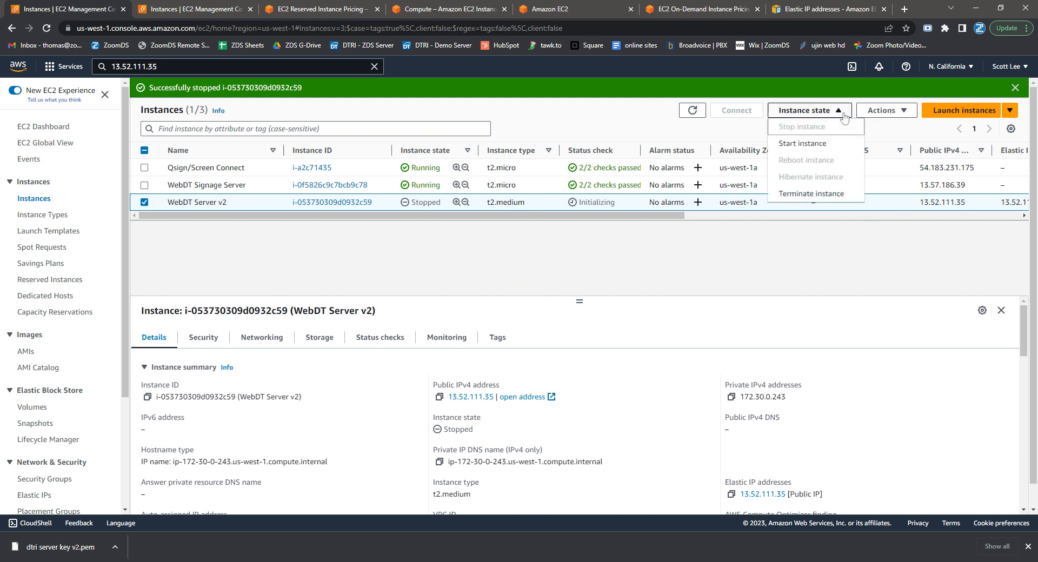
pyautogui.click(829, 145)
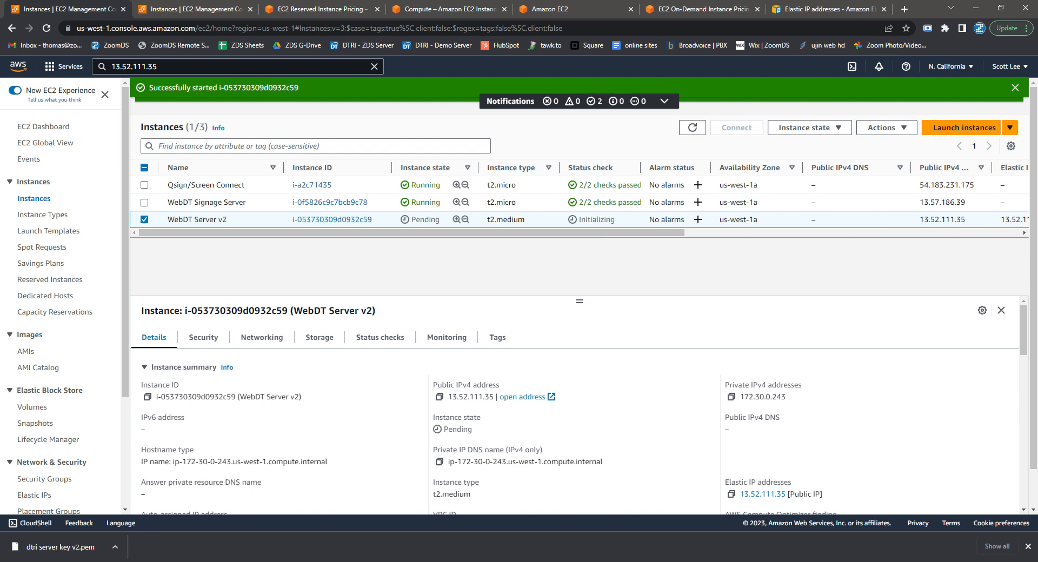
pyautogui.click(692, 128)
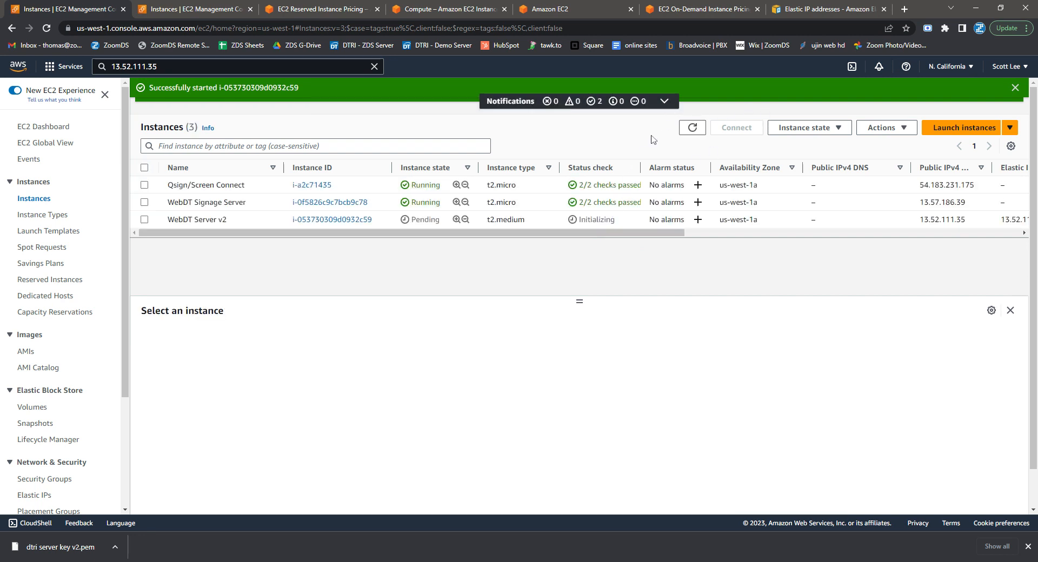
# Expand the notifications and dismiss both the stop and start messages
pyautogui.click(666, 104)
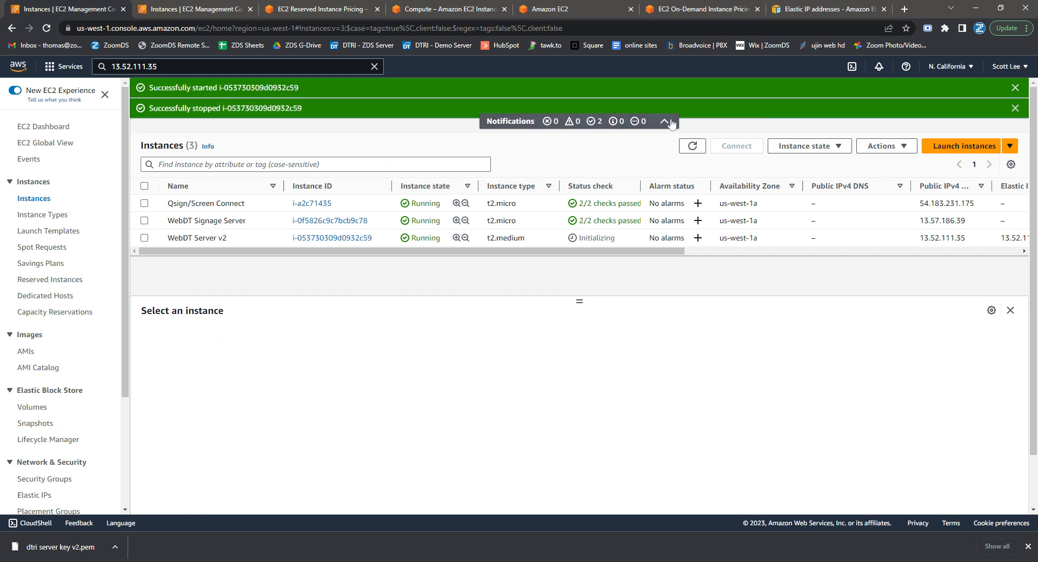
pyautogui.click(1014, 108)
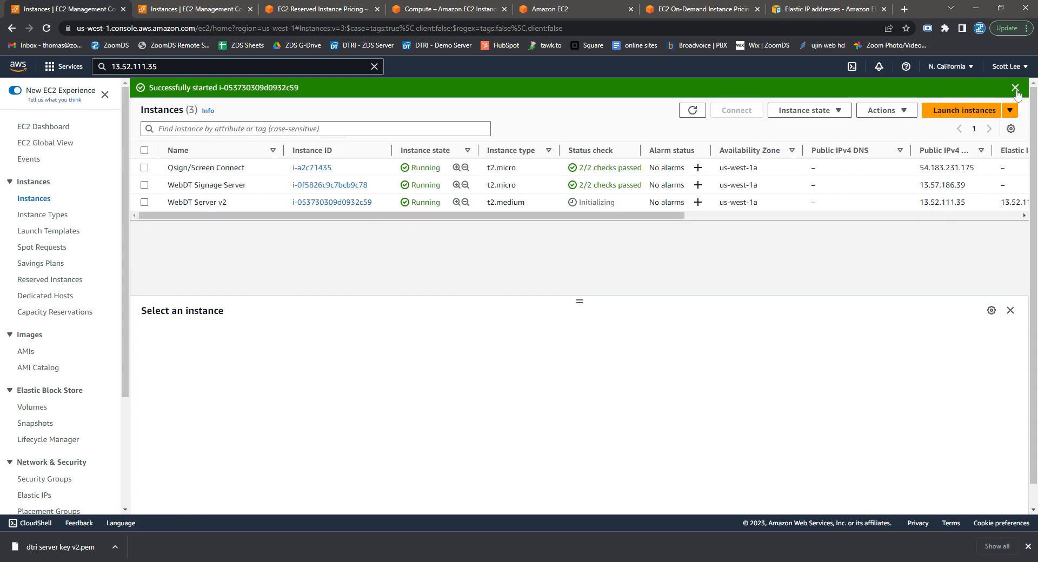
pyautogui.click(1014, 88)
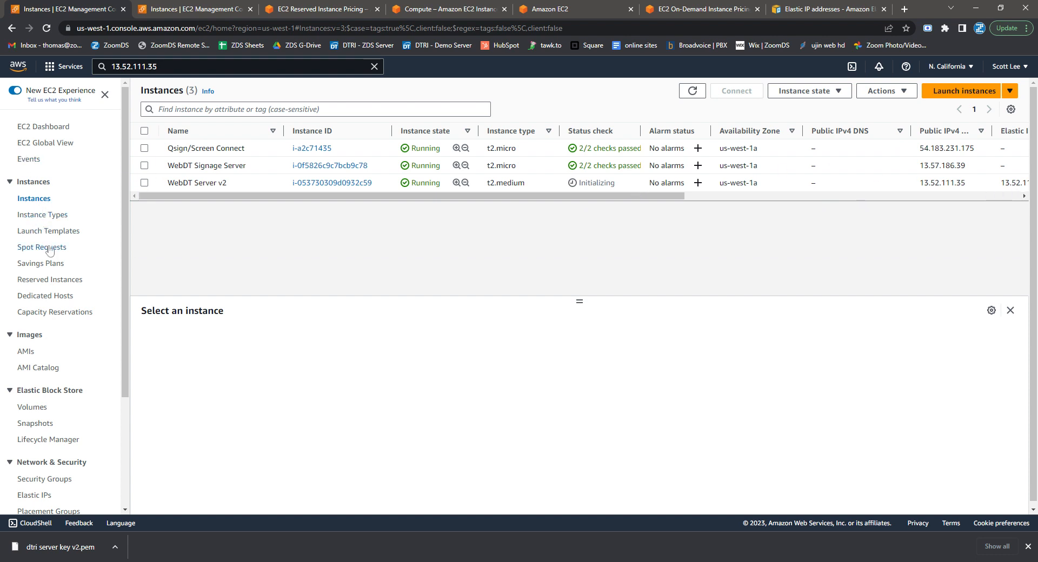
# Open the Reserved Instances list and filter it by t2.medium
pyautogui.click(59, 282)
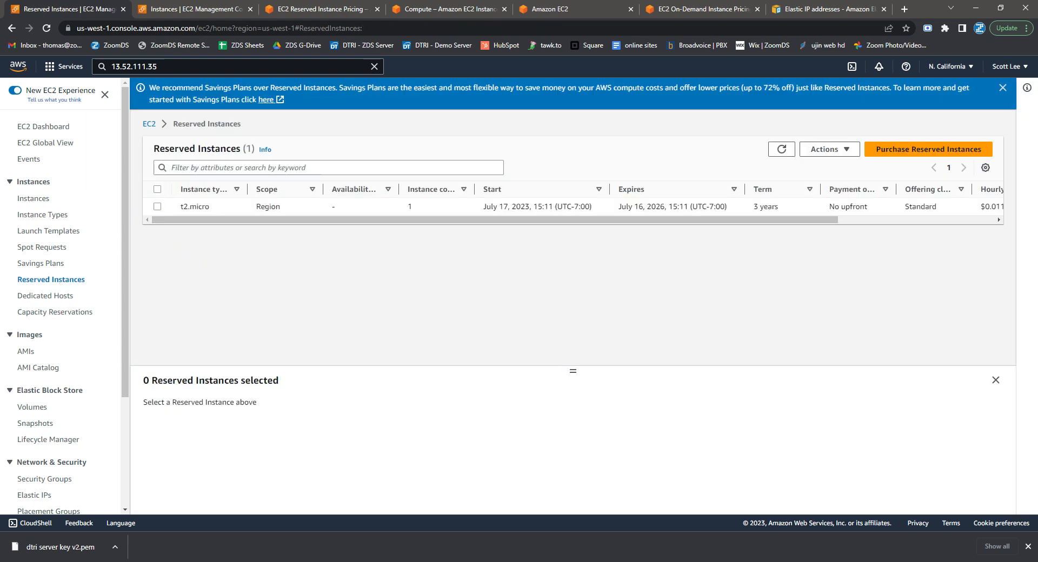
pyautogui.click(389, 173)
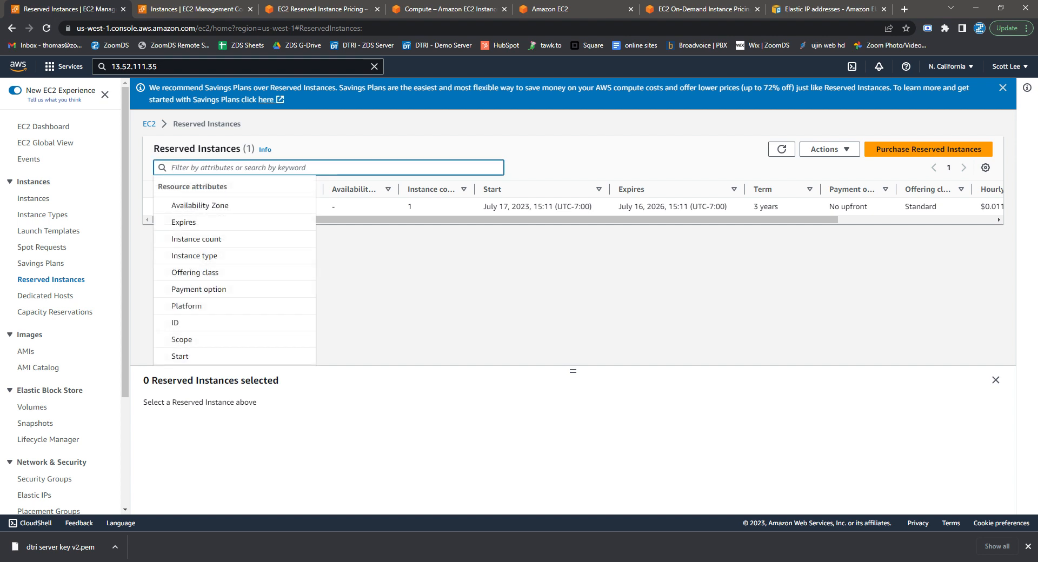
pyautogui.write('t2.m')
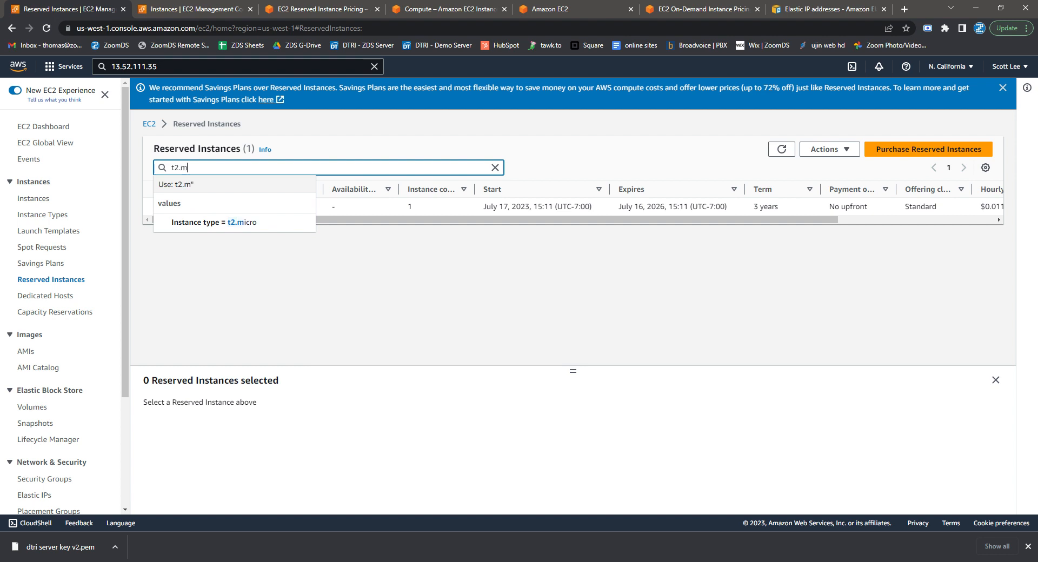
pyautogui.write('edium')
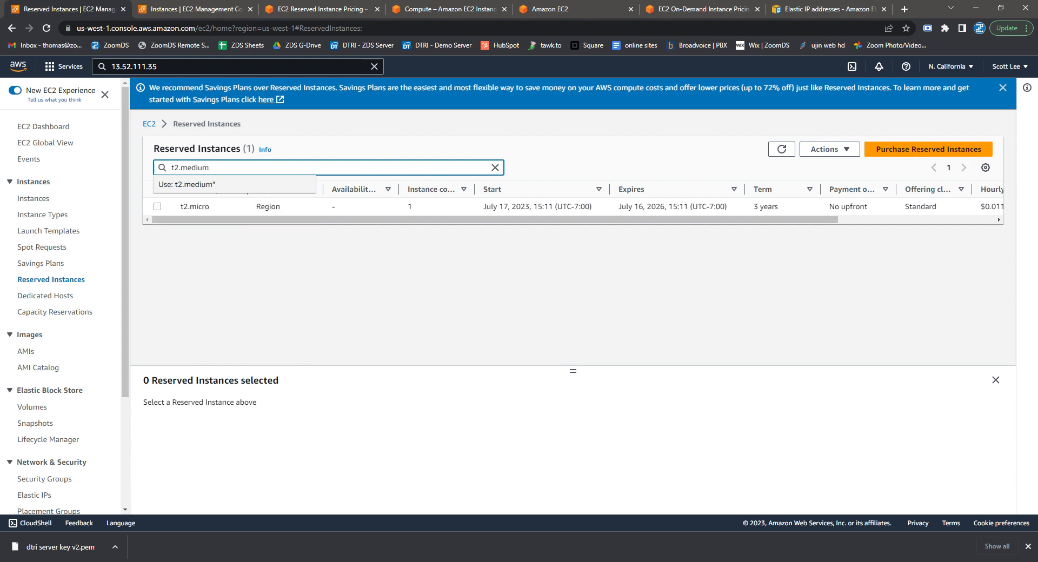
pyautogui.press('Return')
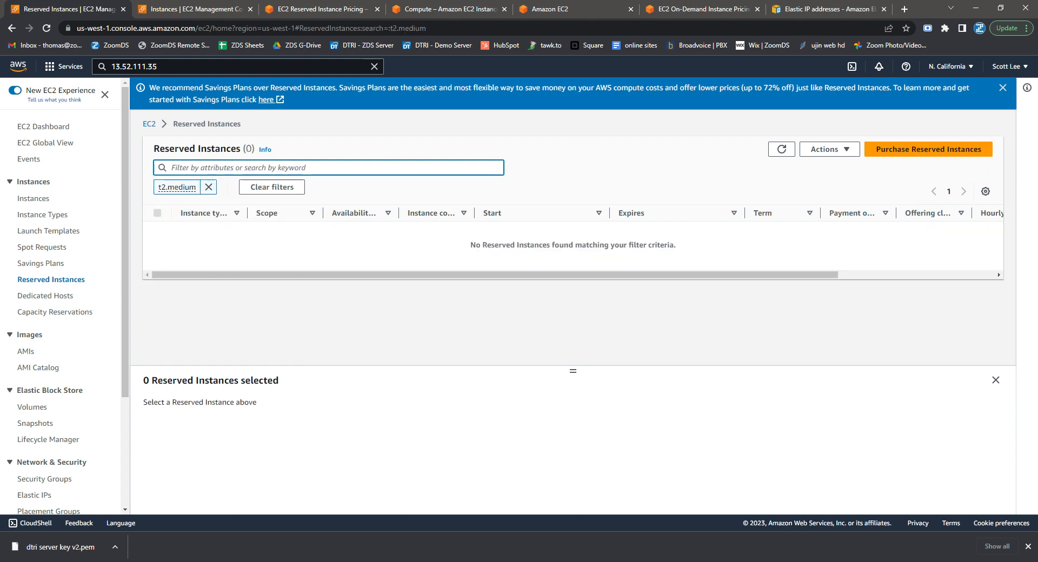
pyautogui.click(907, 154)
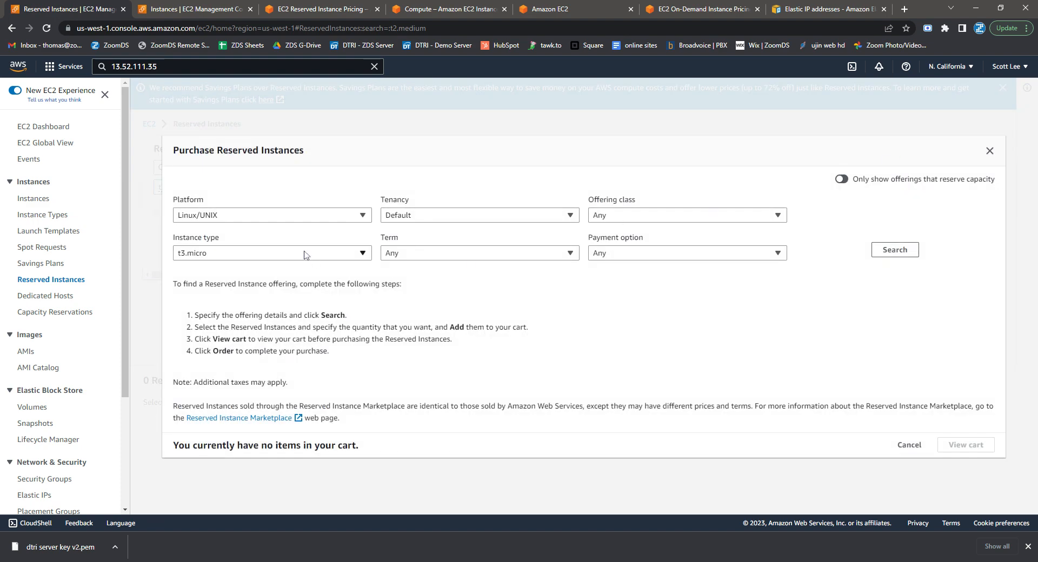
pyautogui.click(313, 222)
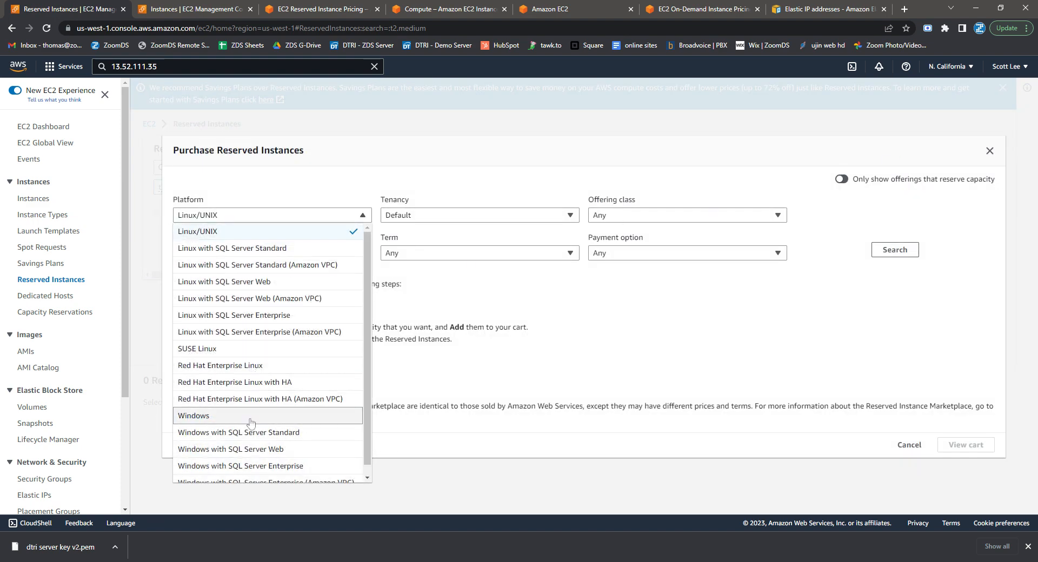
pyautogui.scroll(-1, 250, 418)
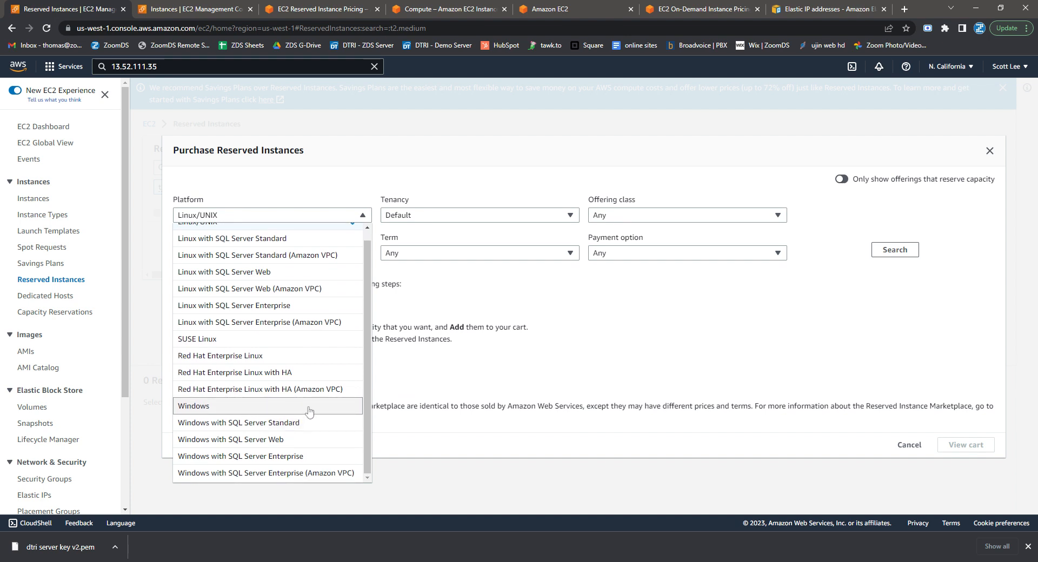
pyautogui.click(261, 410)
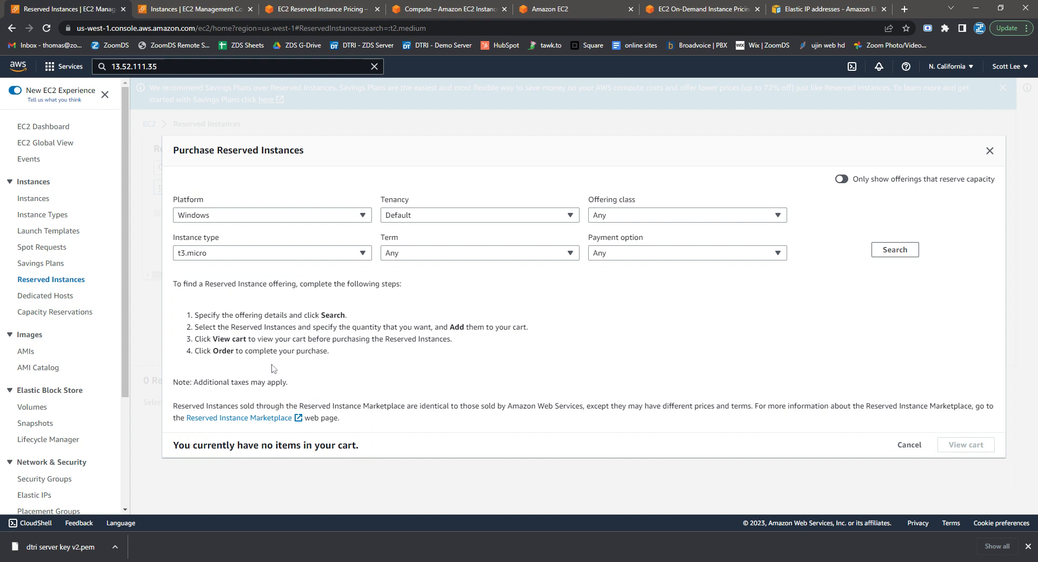
pyautogui.click(990, 151)
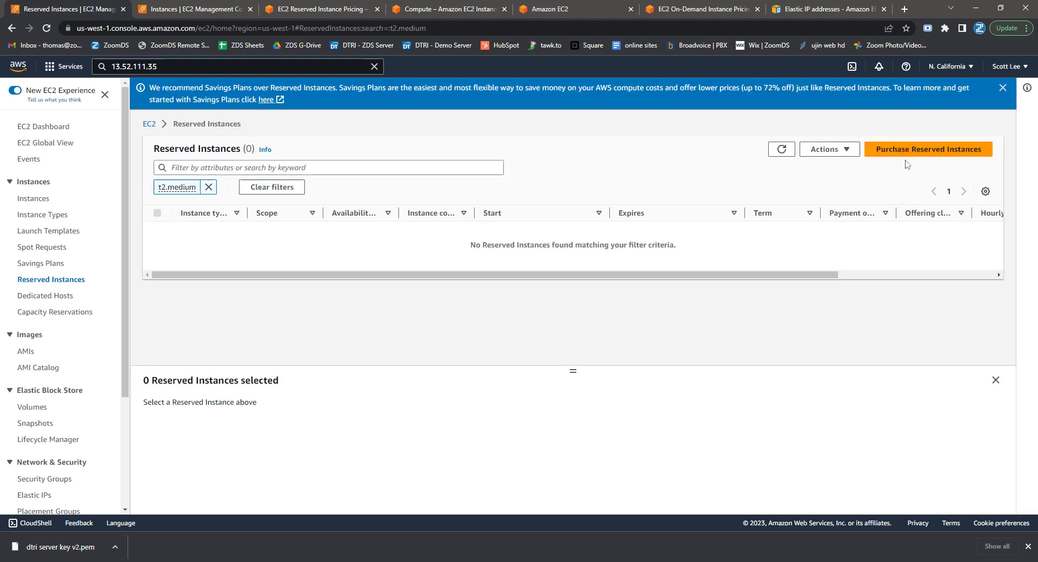
# Examine the WebDT Server v2 instance's details for its platform, instance type, tenancy and capacity reservation settings
pyautogui.click(43, 200)
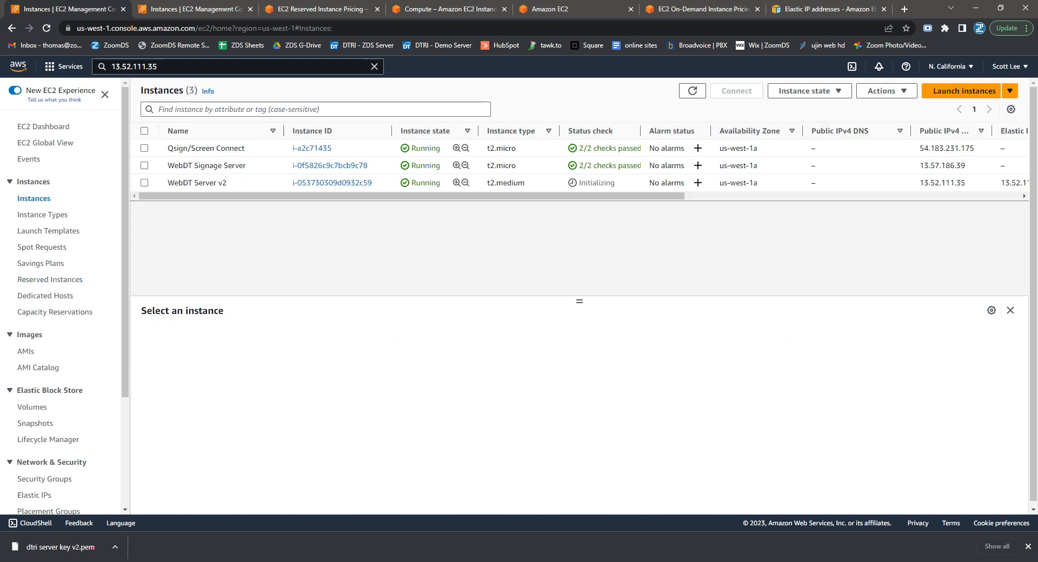
pyautogui.click(505, 183)
pyautogui.scroll(-5, 276, 409)
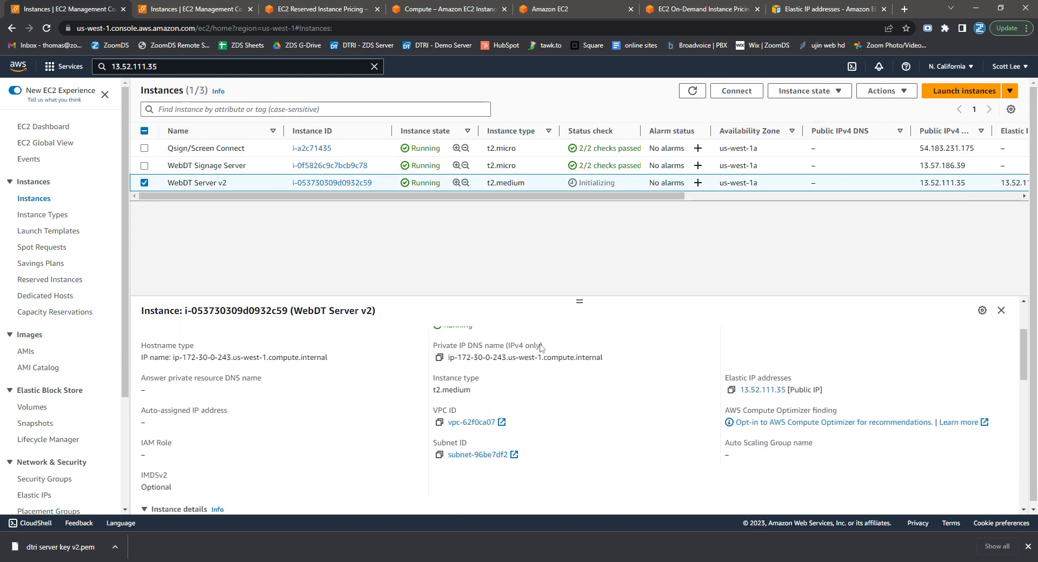
pyautogui.scroll(3, 277, 409)
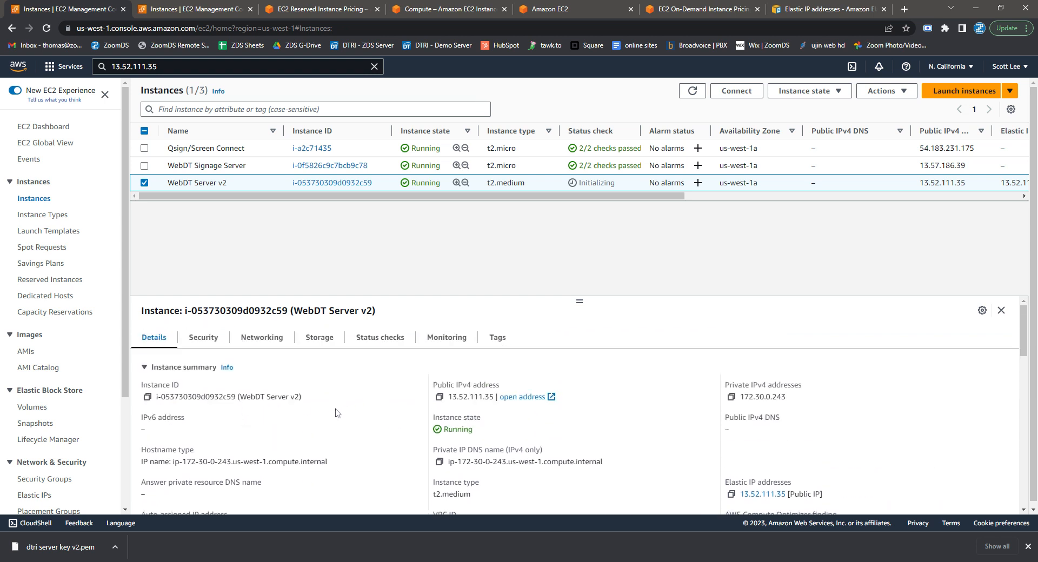
pyautogui.scroll(-1, 410, 402)
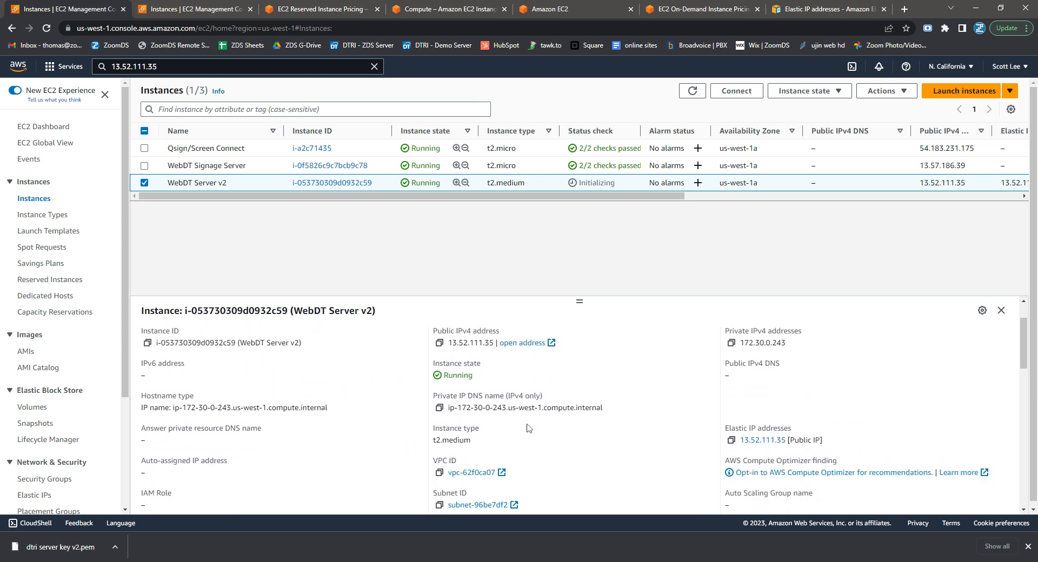
pyautogui.scroll(-3, 415, 433)
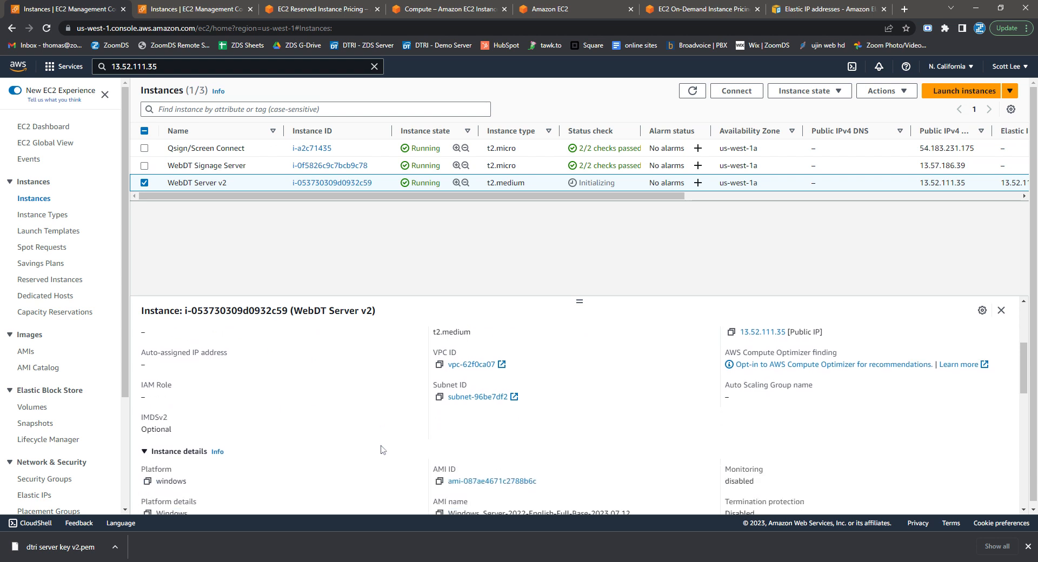
pyautogui.scroll(-1, 148, 431)
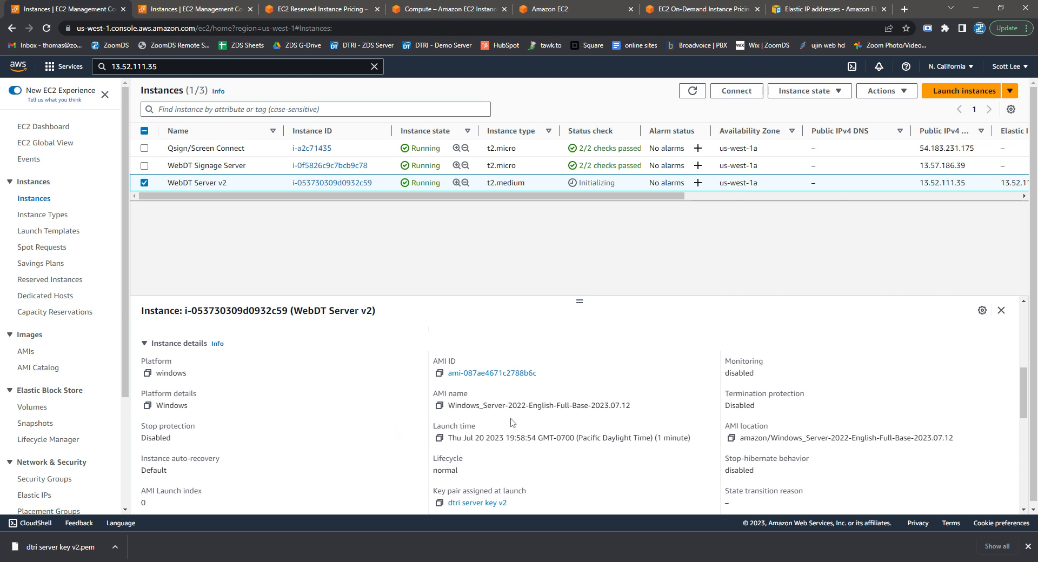
pyautogui.scroll(-1, 172, 383)
pyautogui.scroll(1, 172, 384)
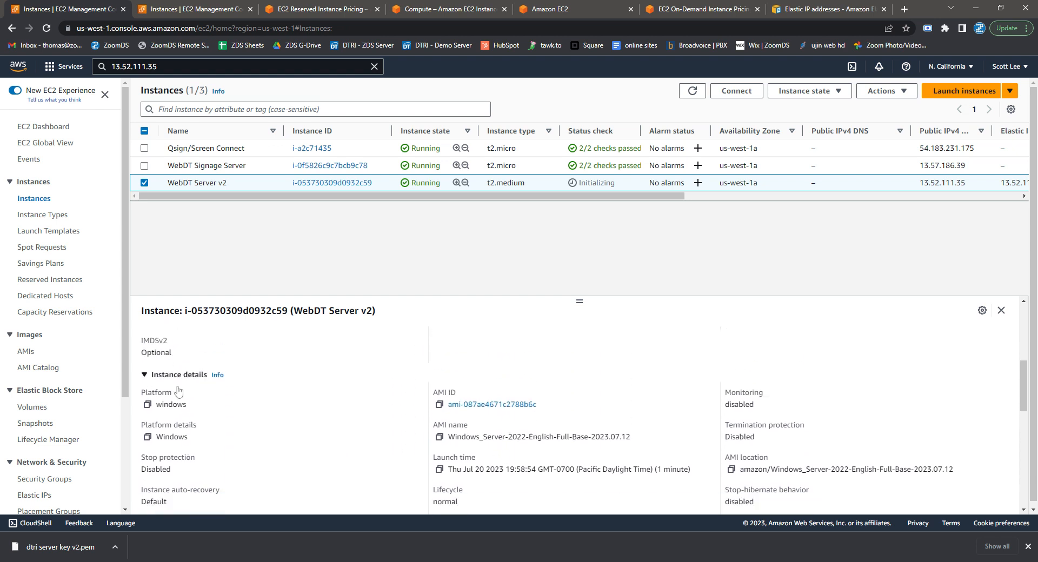
pyautogui.scroll(-1, 226, 403)
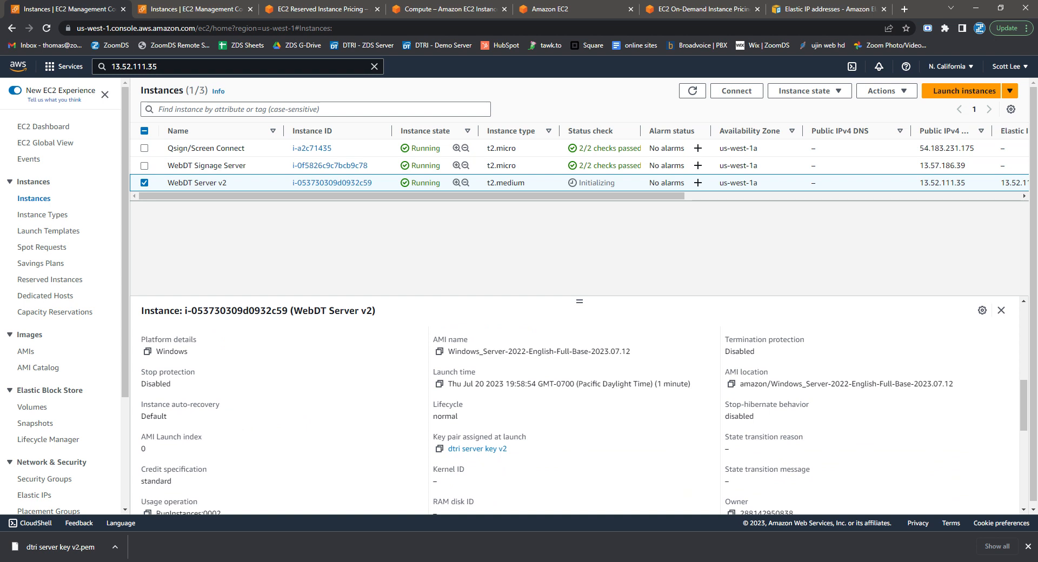
pyautogui.scroll(-1, 183, 449)
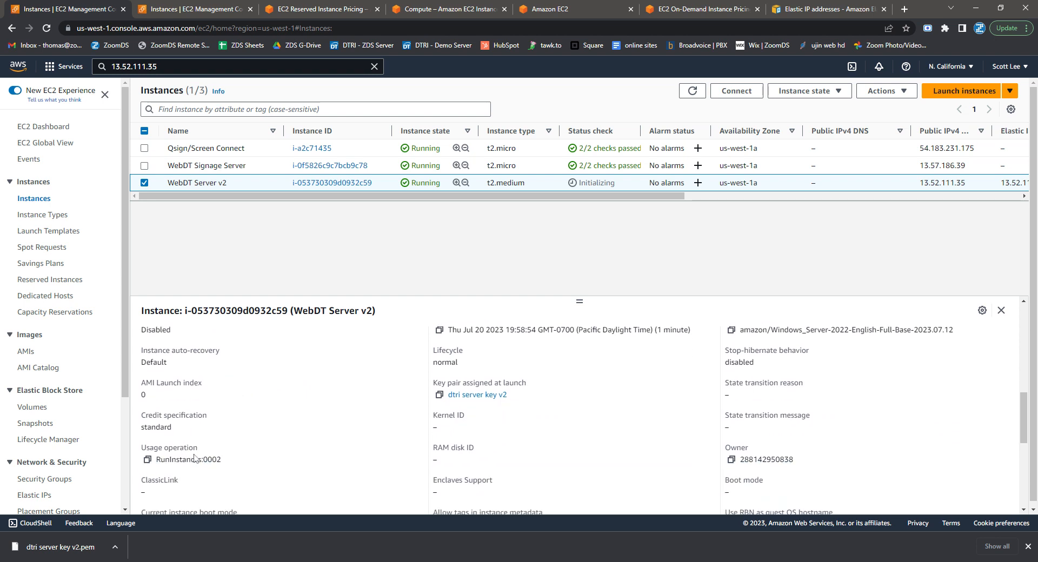
pyautogui.scroll(-1, 194, 458)
pyautogui.scroll(-3, 215, 461)
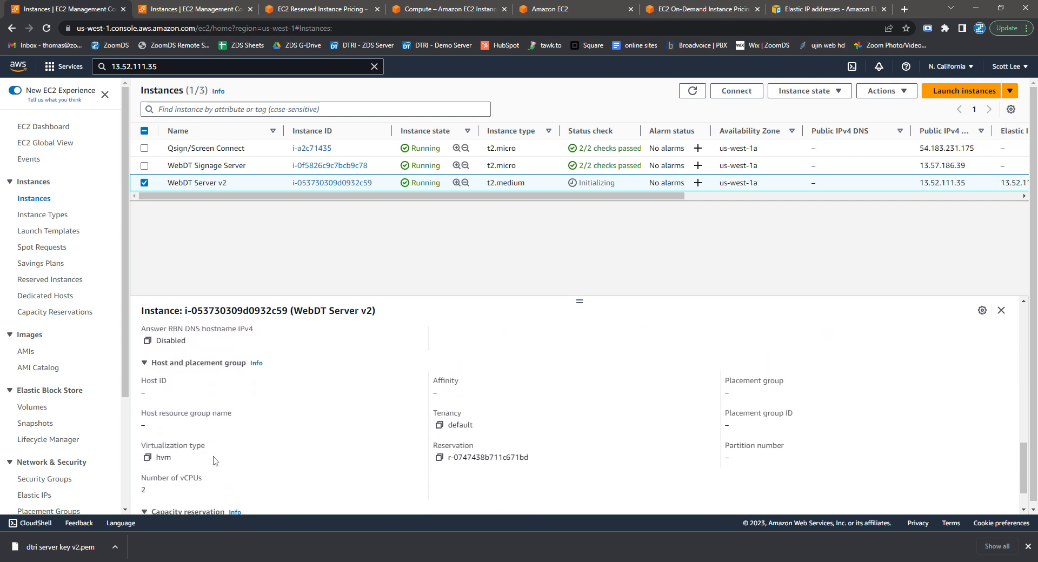
pyautogui.scroll(-1, 222, 454)
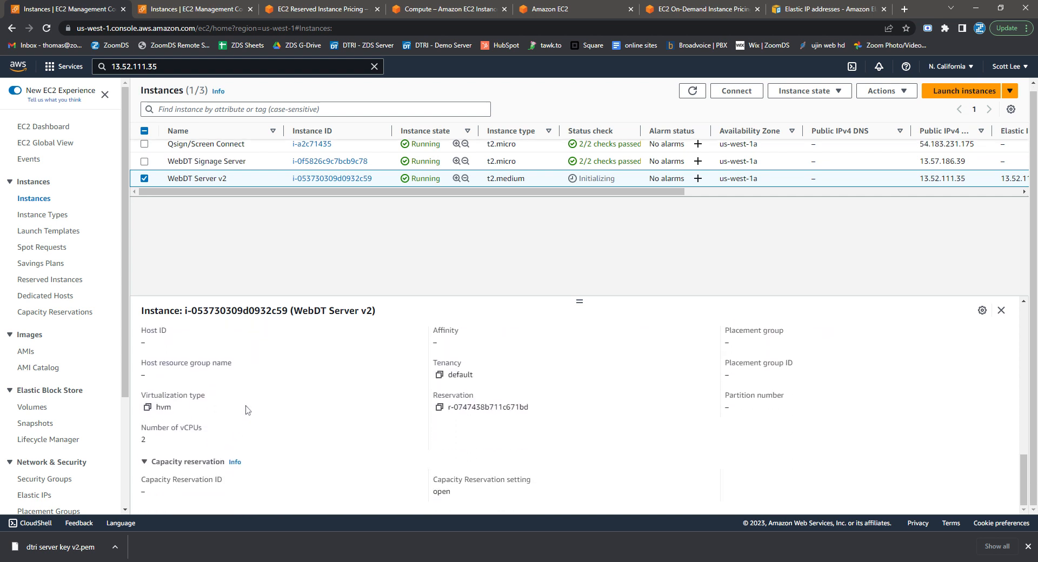
pyautogui.scroll(10, 248, 408)
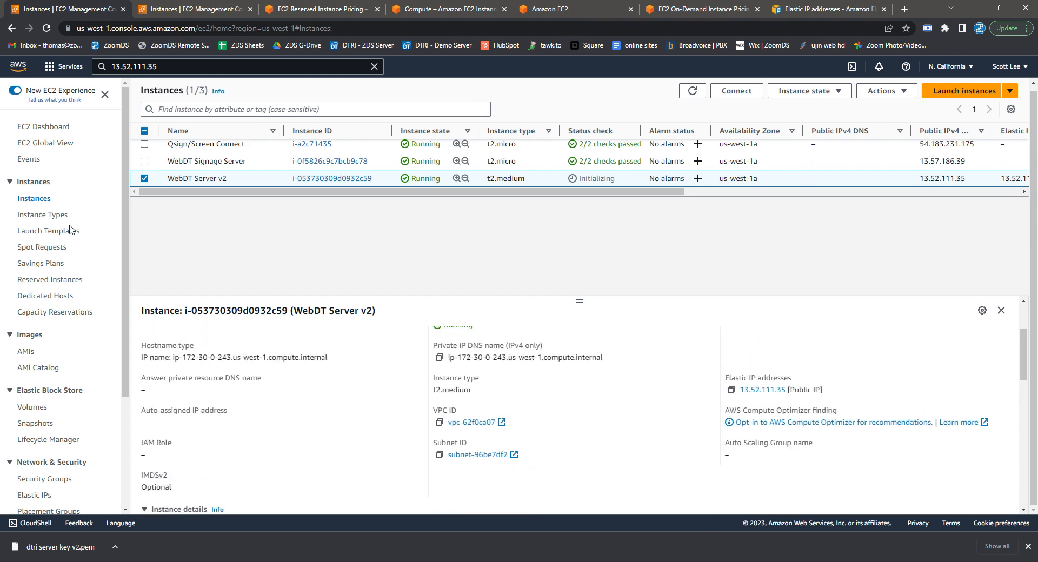
# Start a Reserved Instances purchase with platform Windows, default tenancy and the Standard offering class
pyautogui.click(53, 280)
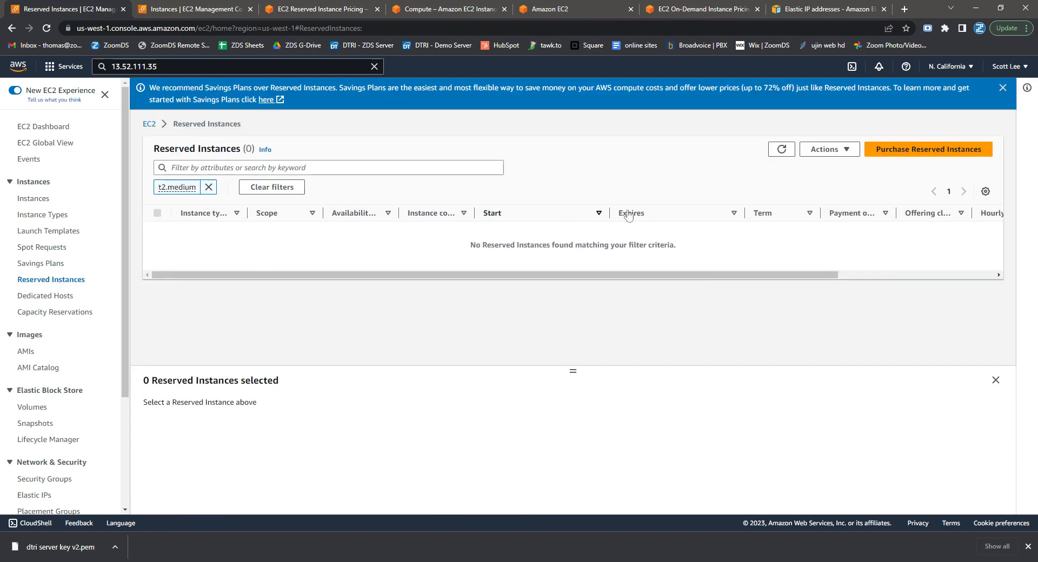
pyautogui.click(915, 150)
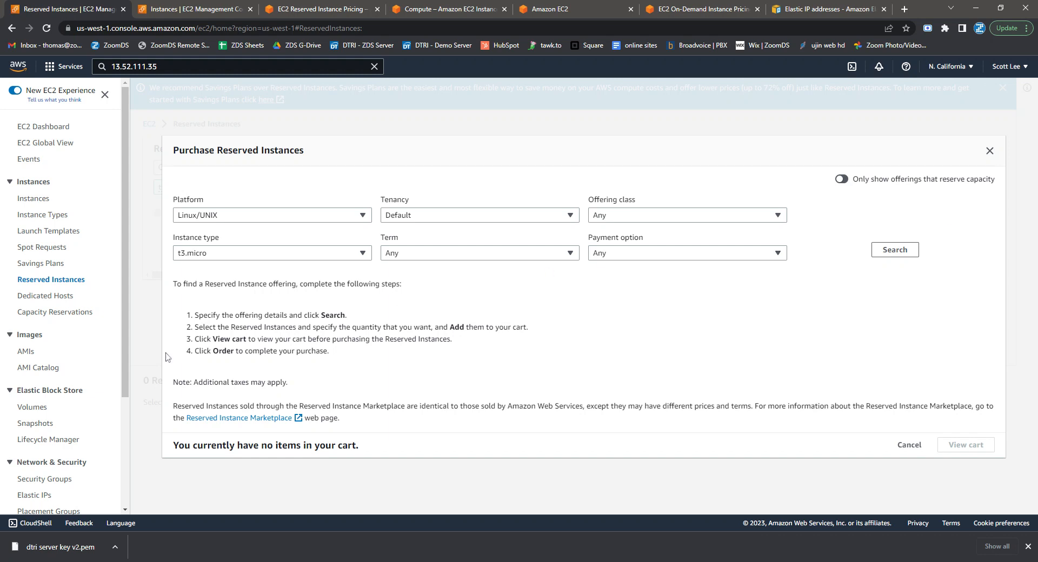
pyautogui.click(302, 216)
pyautogui.scroll(-1, 269, 440)
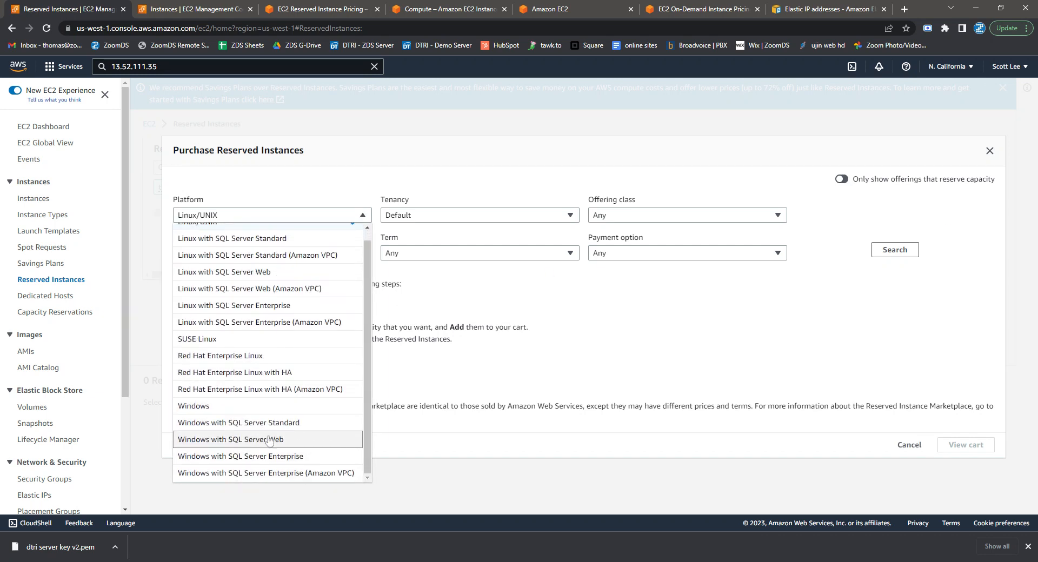
pyautogui.click(251, 413)
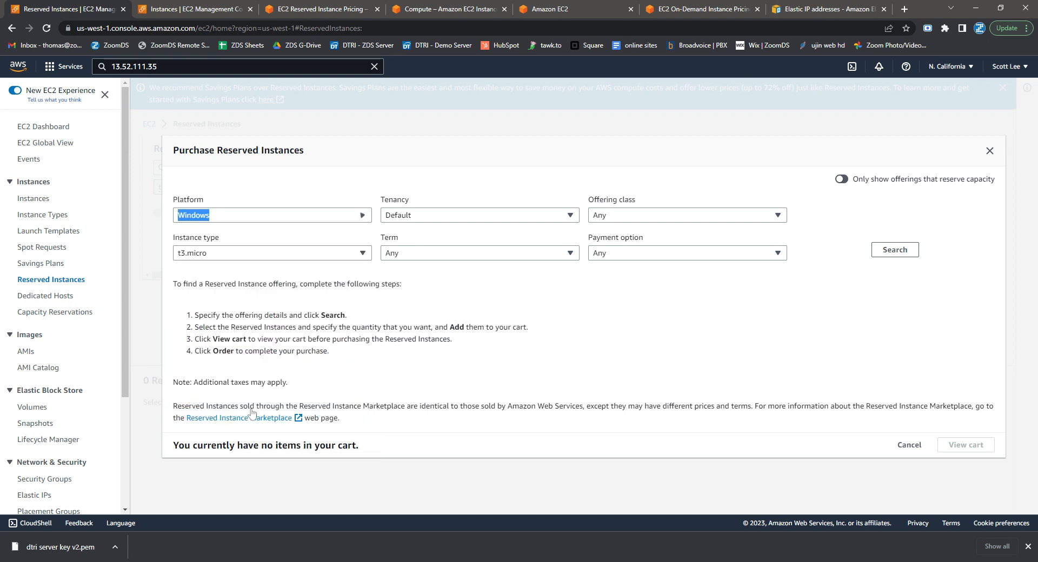
pyautogui.click(481, 215)
pyautogui.click(481, 215)
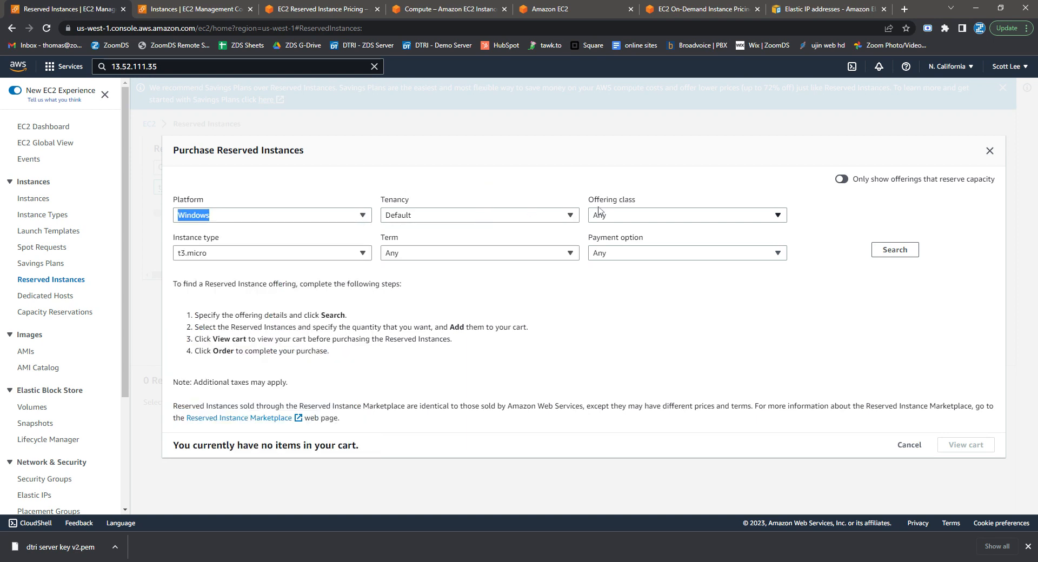
pyautogui.click(668, 218)
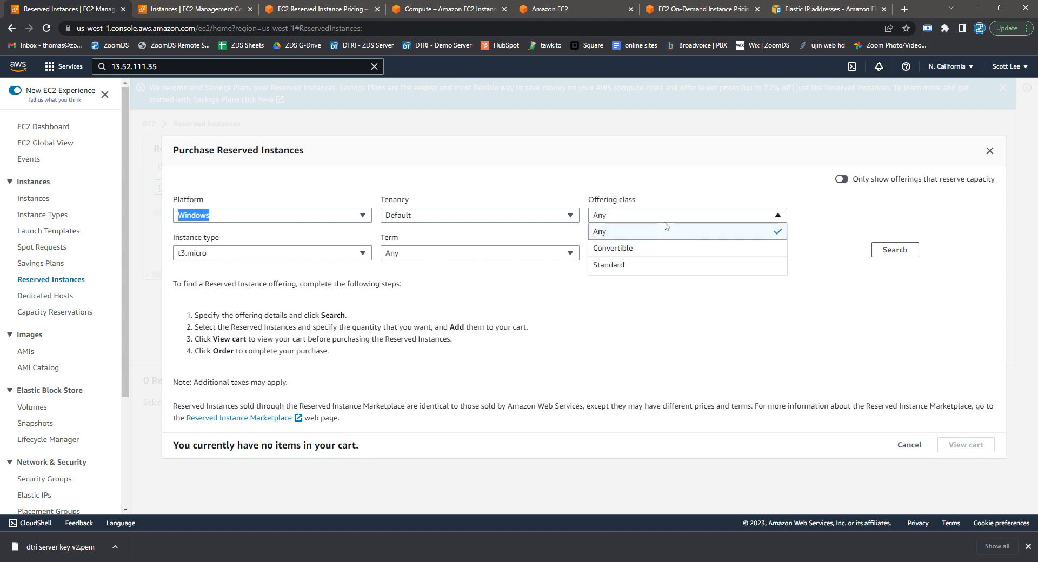
pyautogui.click(641, 265)
# Set the instance type of the Reserved Instance offering to t2.medium
pyautogui.click(219, 254)
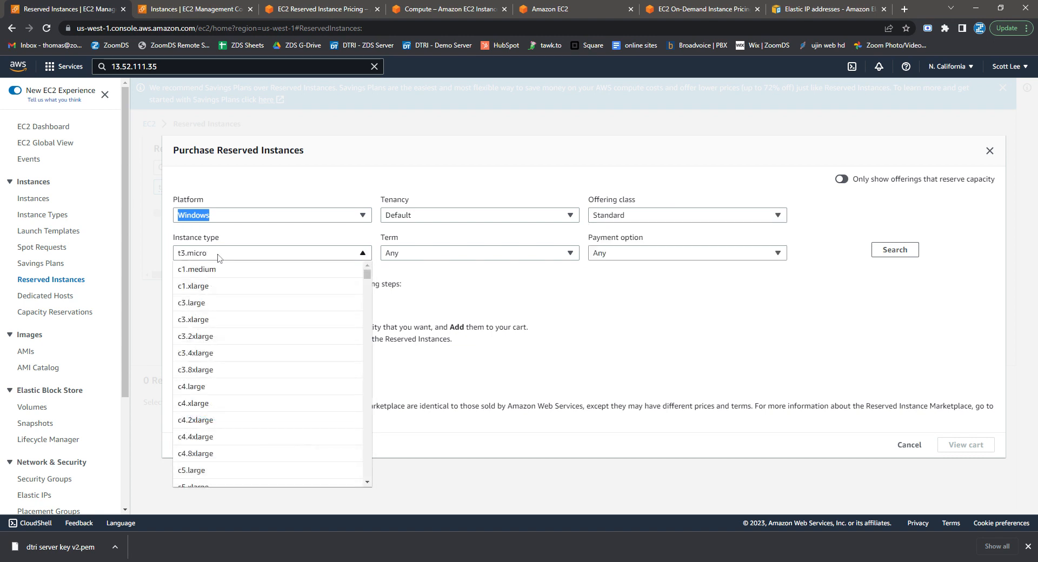
pyautogui.click(247, 254)
pyautogui.click(244, 255)
pyautogui.scroll(-15, 244, 318)
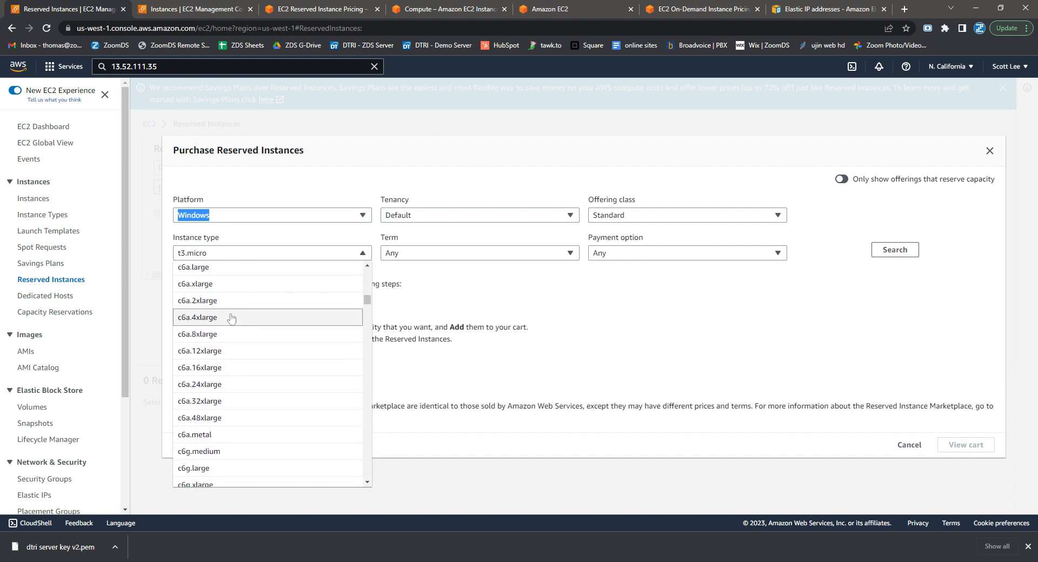
pyautogui.scroll(-20, 241, 336)
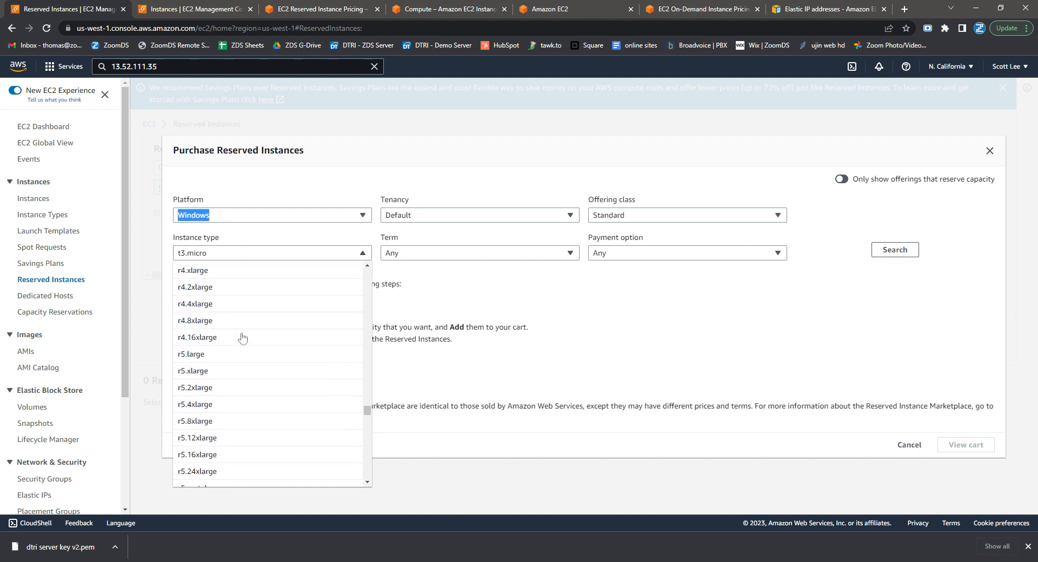
pyautogui.scroll(-5, 243, 338)
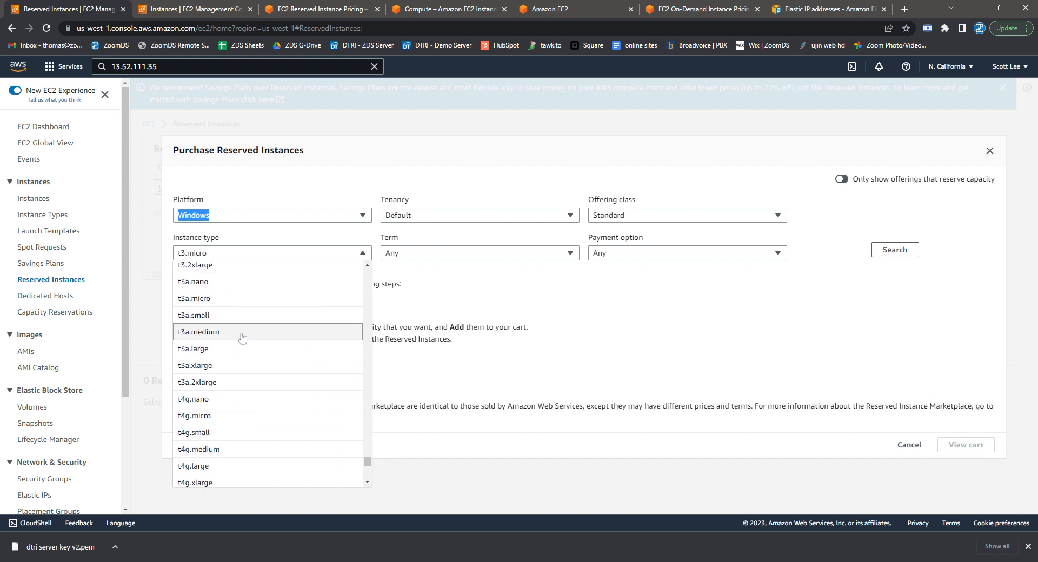
pyautogui.click(221, 367)
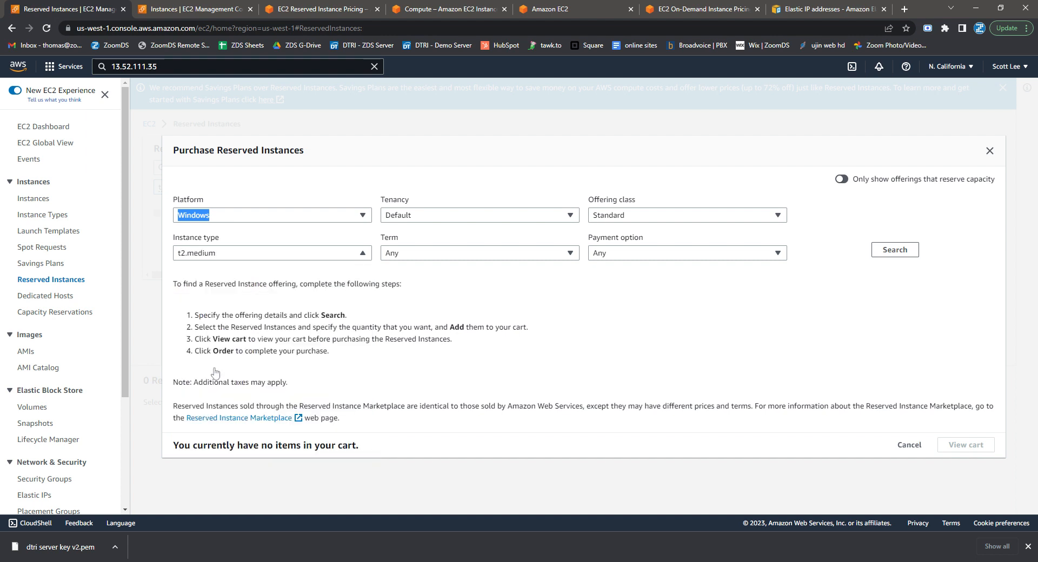
# Search for offerings with a term of 12 months to 36 months and the No upfront payment option
pyautogui.click(443, 254)
pyautogui.click(422, 303)
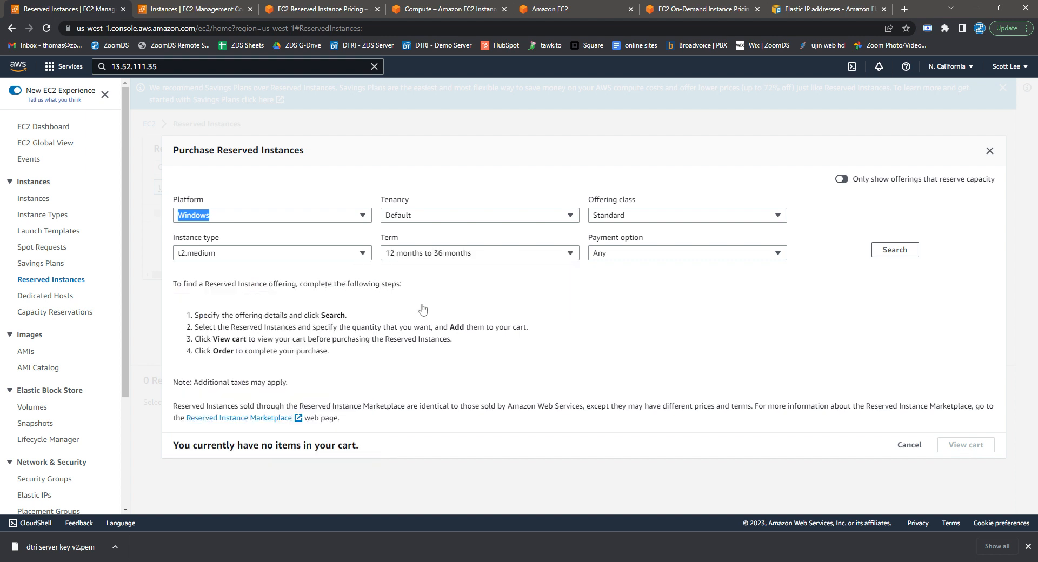
pyautogui.click(628, 255)
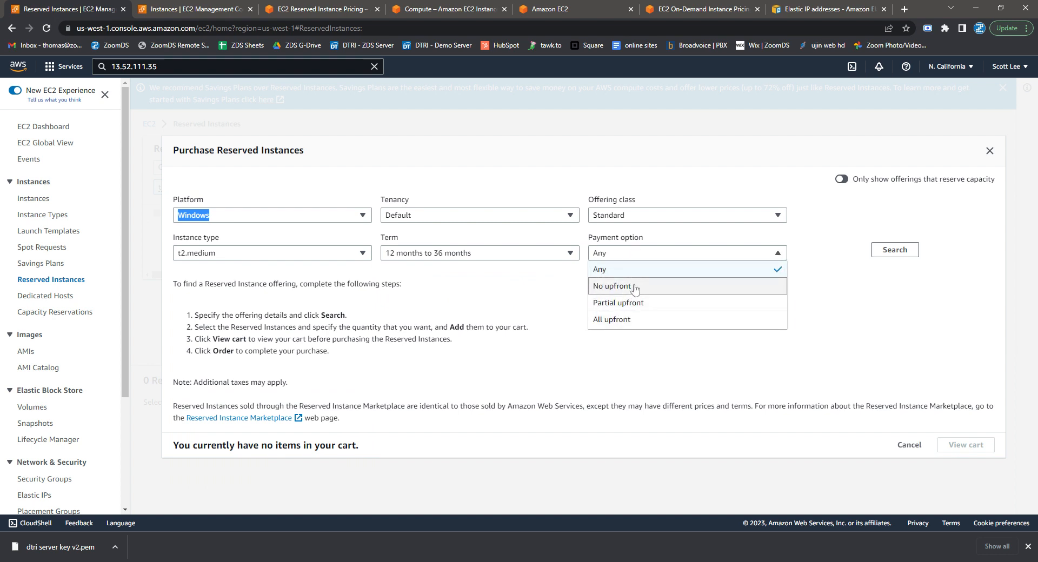
pyautogui.click(614, 286)
pyautogui.click(908, 253)
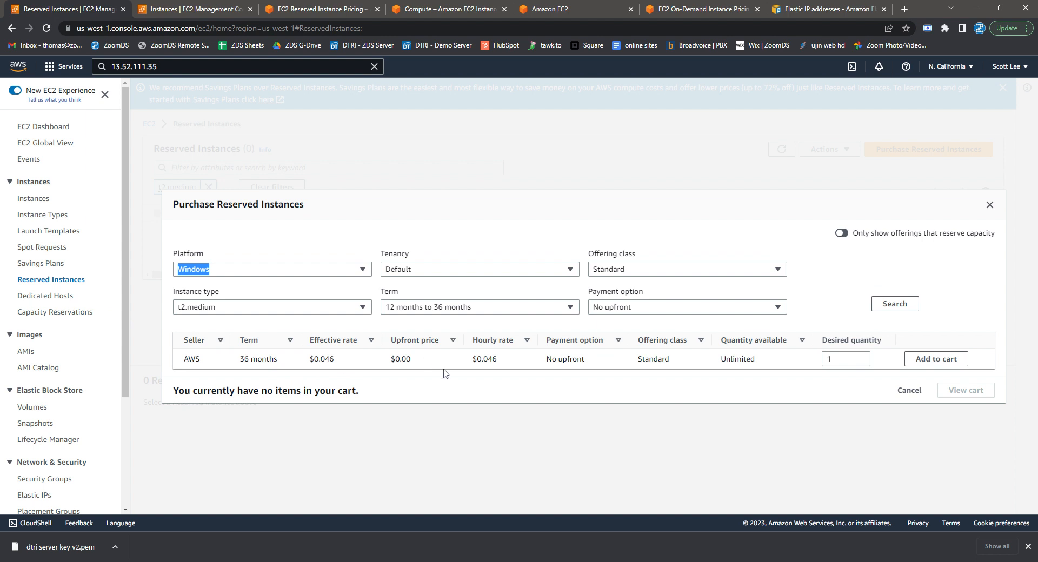
# Add one 36-month No upfront Windows t2.medium offering to the cart, order it and close the order confirmation
pyautogui.click(936, 359)
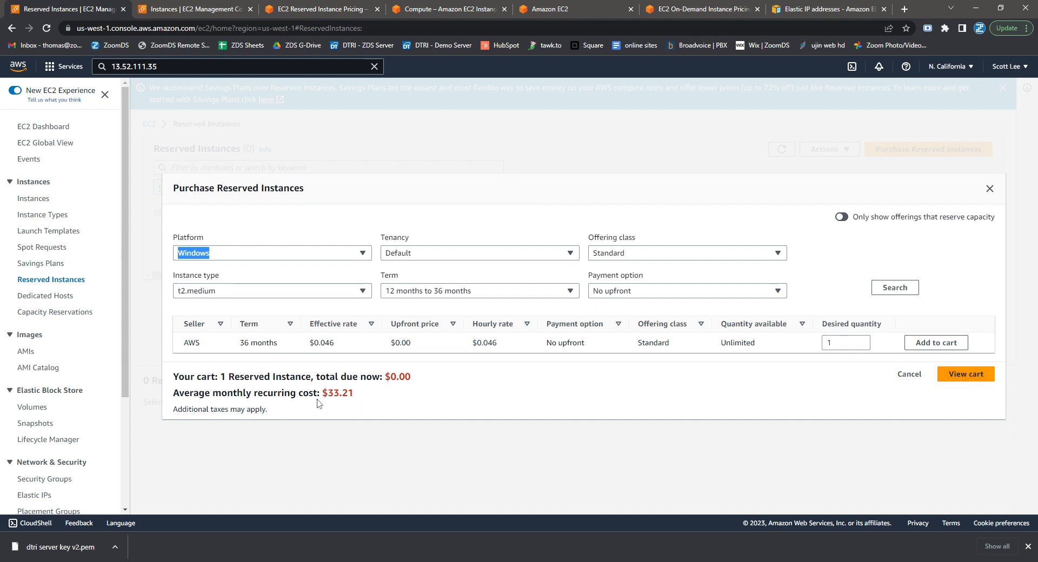
pyautogui.click(966, 374)
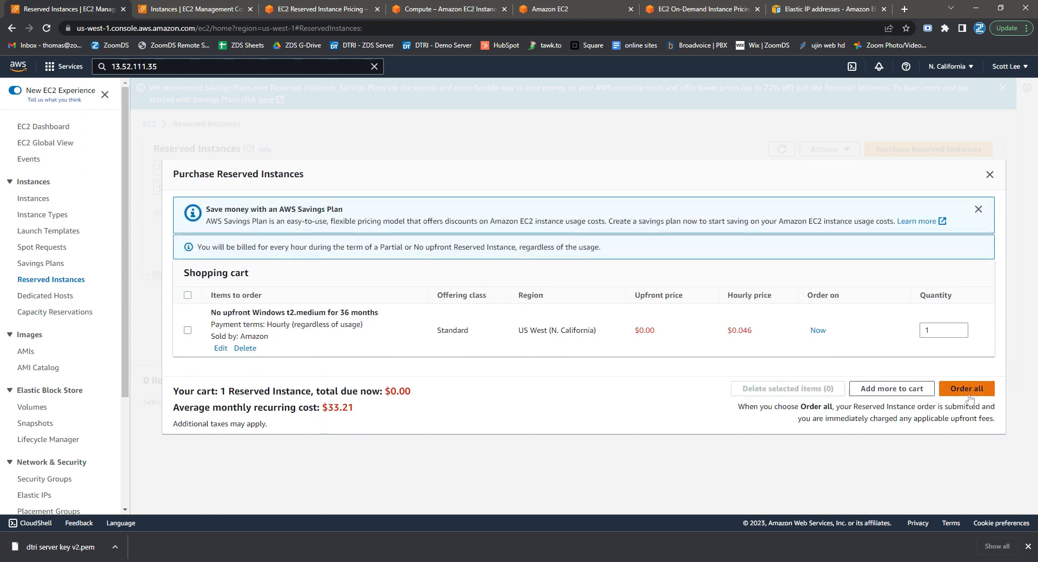
pyautogui.click(965, 394)
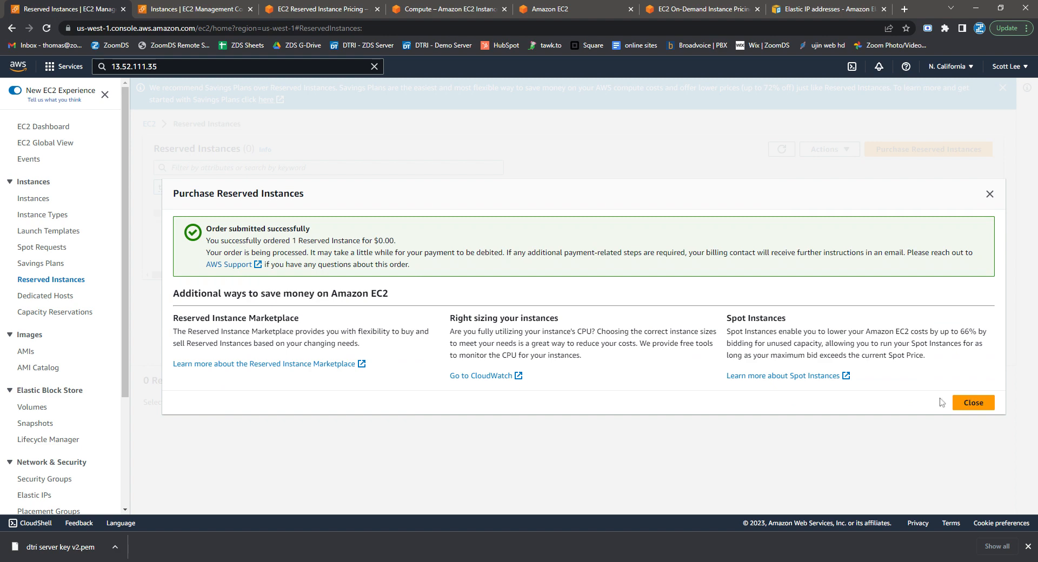
pyautogui.click(973, 403)
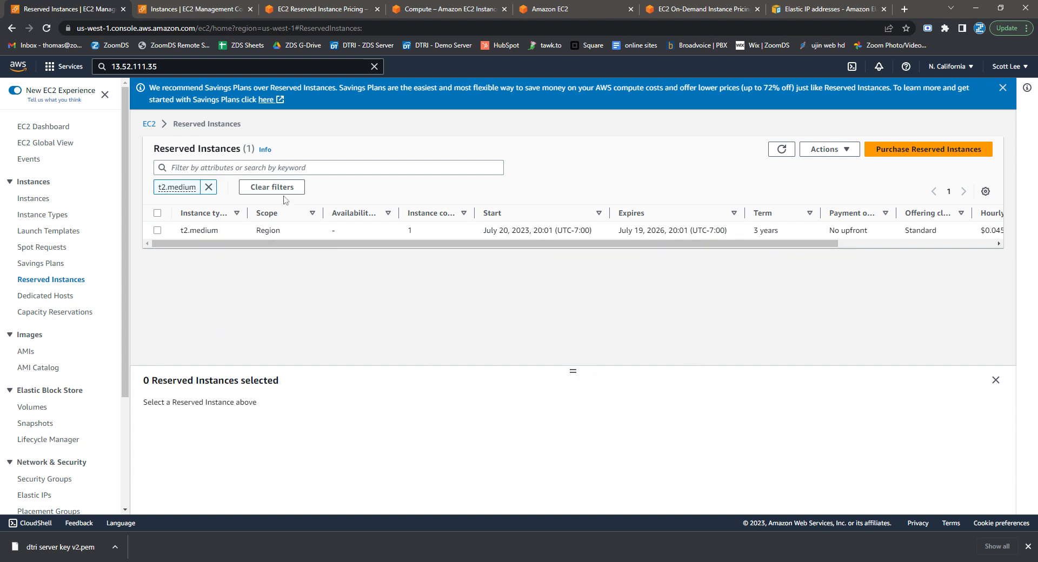
# Remove the t2.medium filter from the Reserved Instances list, and refresh the EC2 Instances list to check the server's status
pyautogui.click(208, 187)
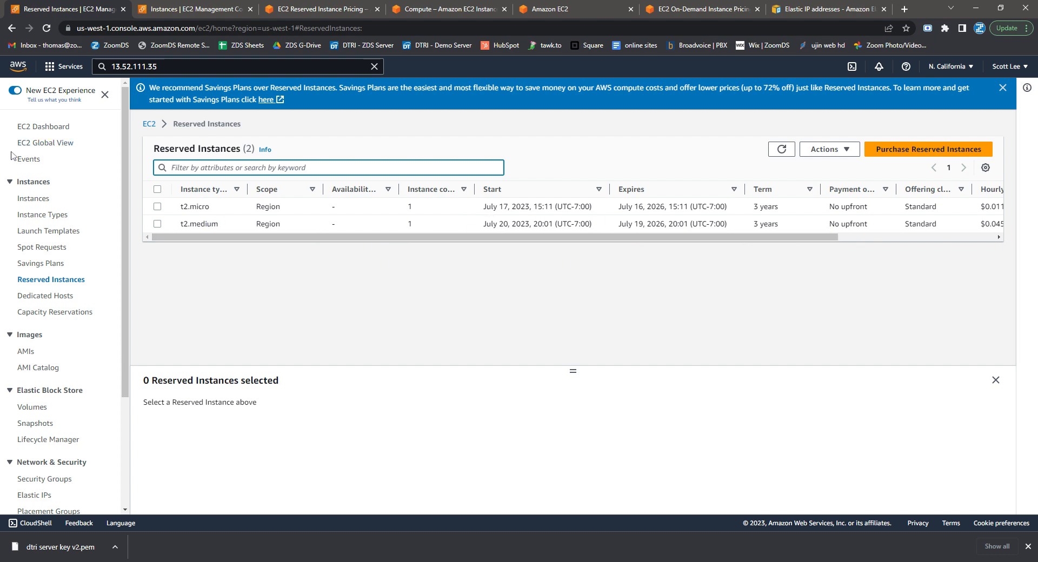
pyautogui.click(33, 198)
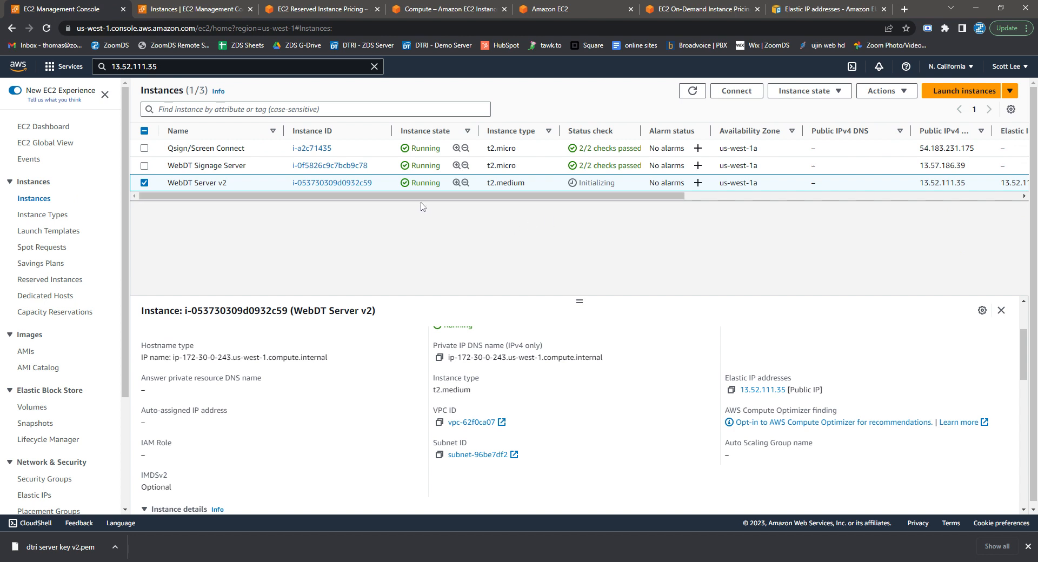
pyautogui.moveTo(428, 198); pyautogui.dragTo(430, 198)
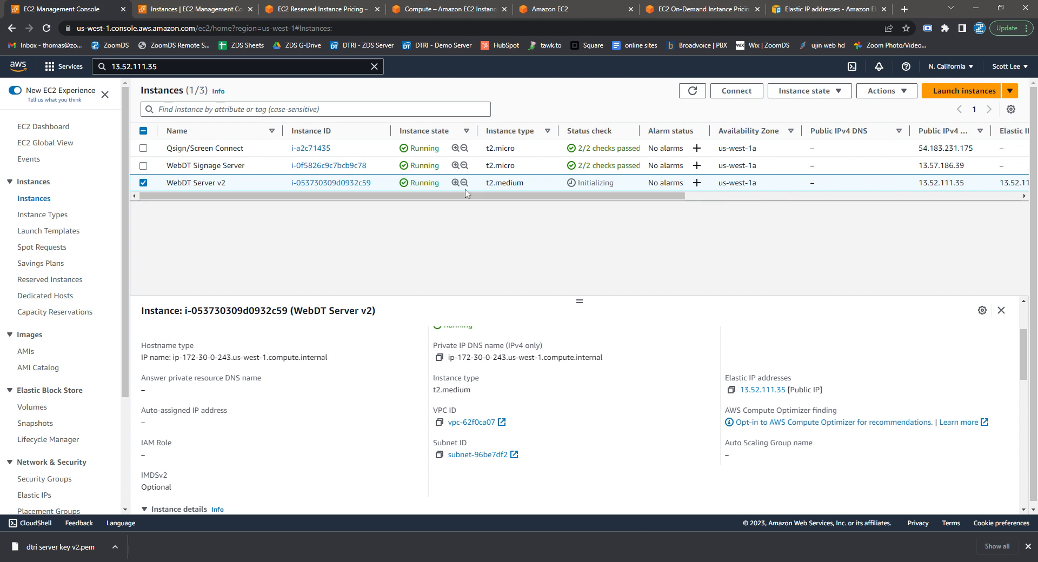
pyautogui.click(692, 90)
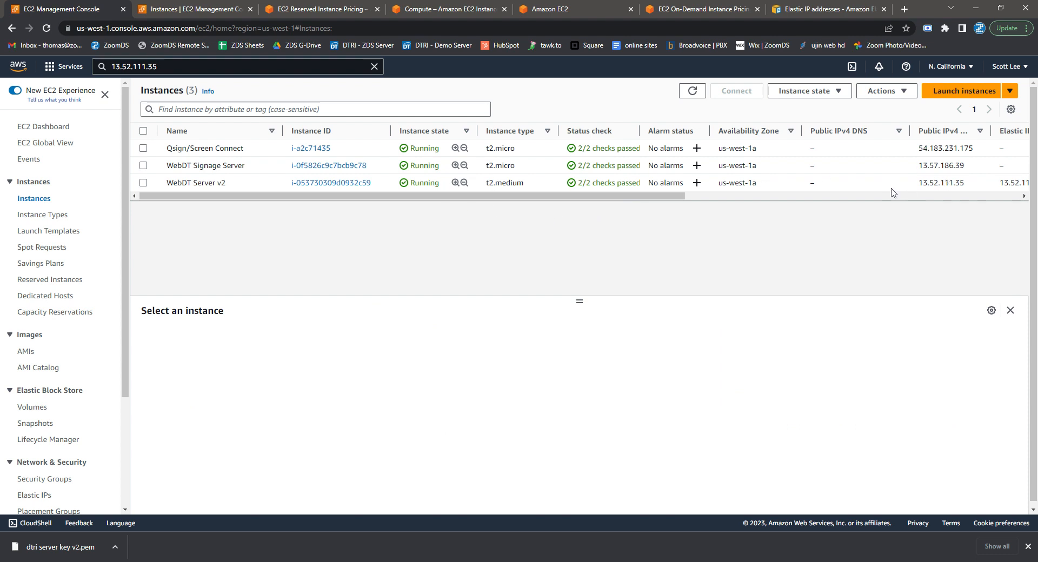
# Select the WebDT Server v2 instance and show its details
pyautogui.click(907, 184)
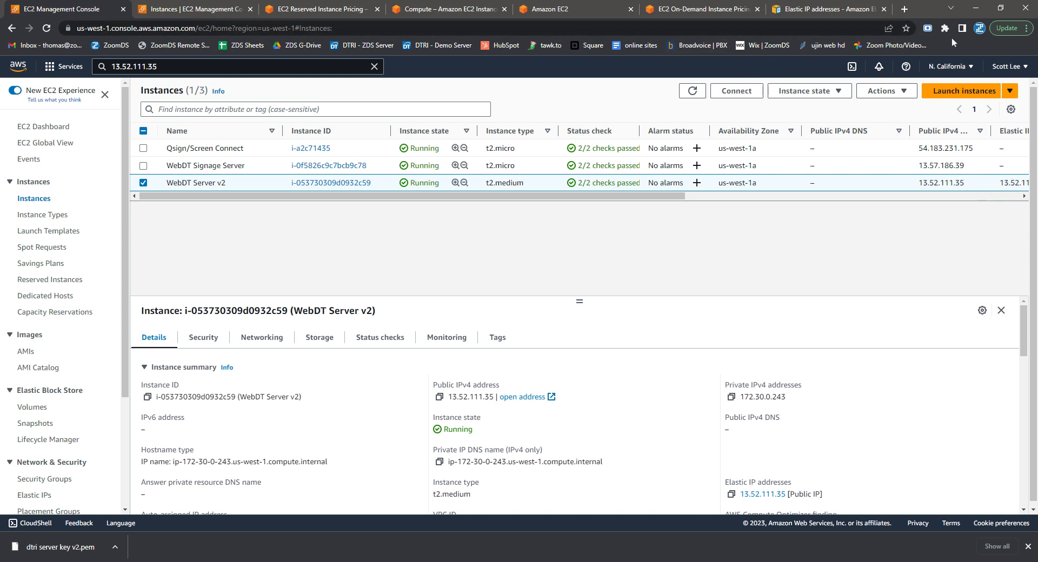
pyautogui.click(725, 108)
pyautogui.click(934, 28)
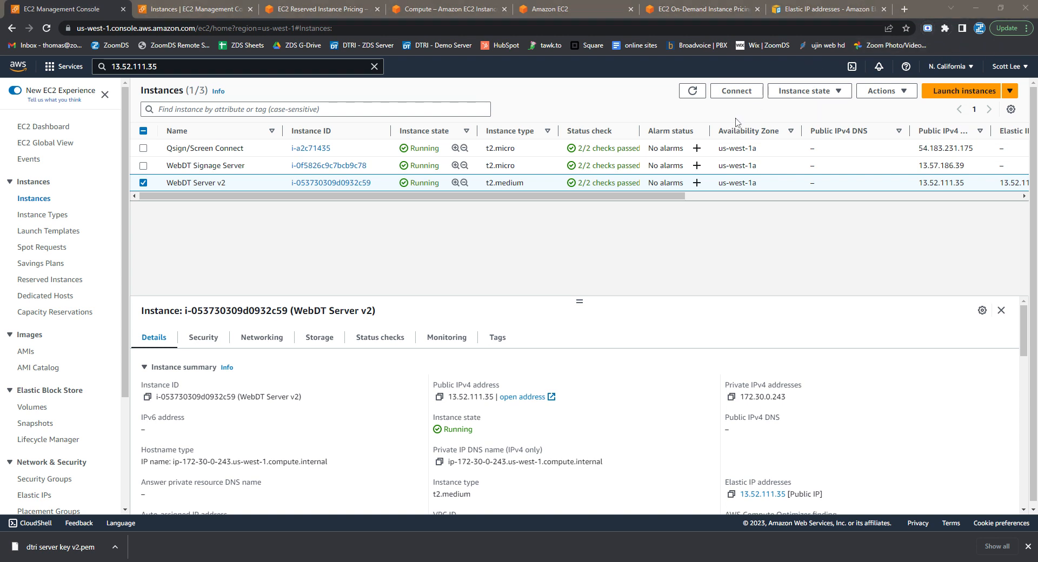